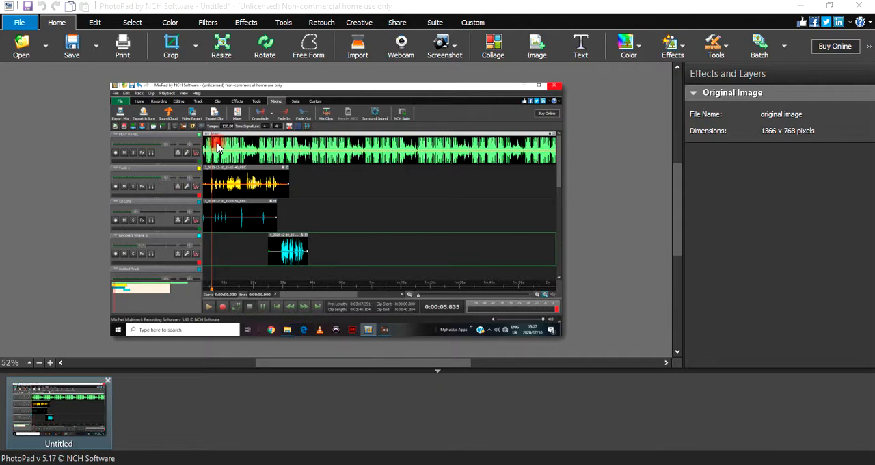
# - Create a new blank image 1366 pixels wide and 768 pixels high with a white background
pyautogui.click(19, 23)
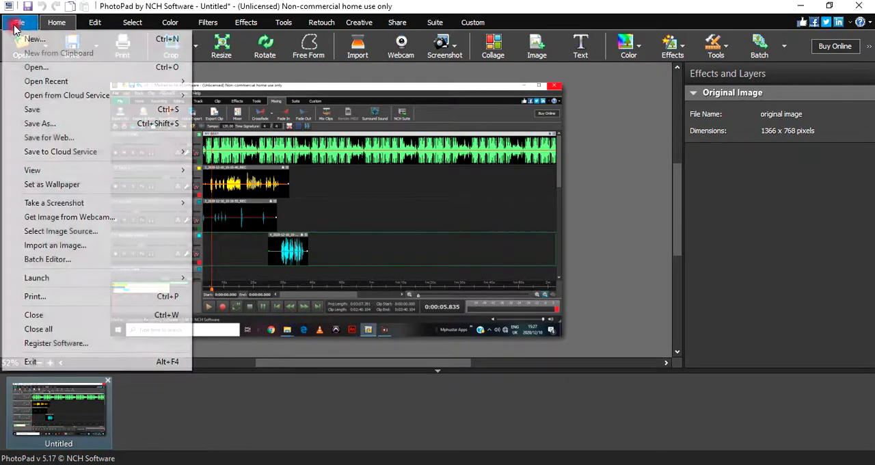
pyautogui.click(36, 39)
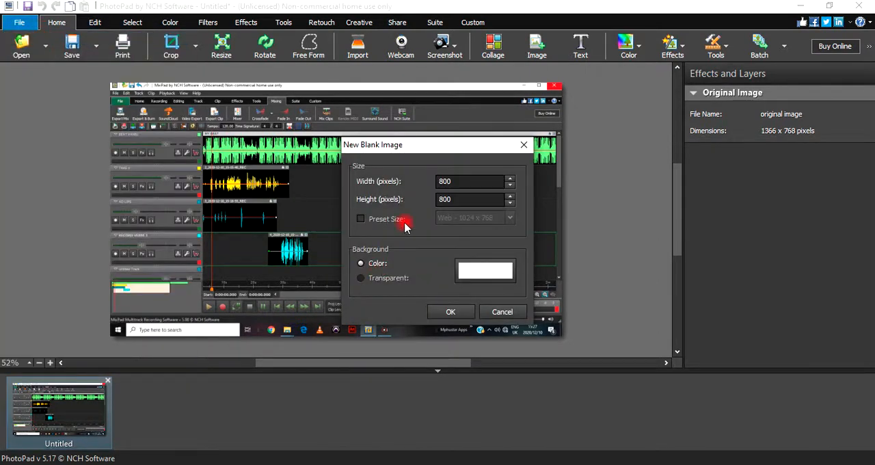
pyautogui.doubleClick(478, 183)
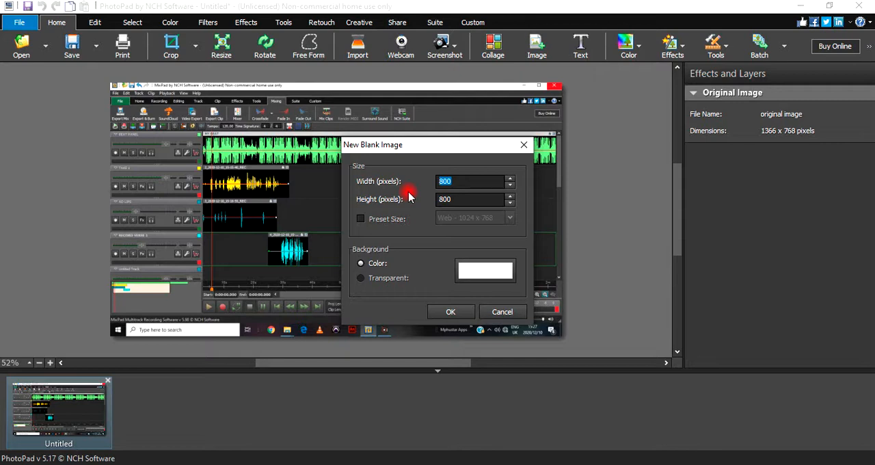
pyautogui.write('1366')
pyautogui.doubleClick(462, 199)
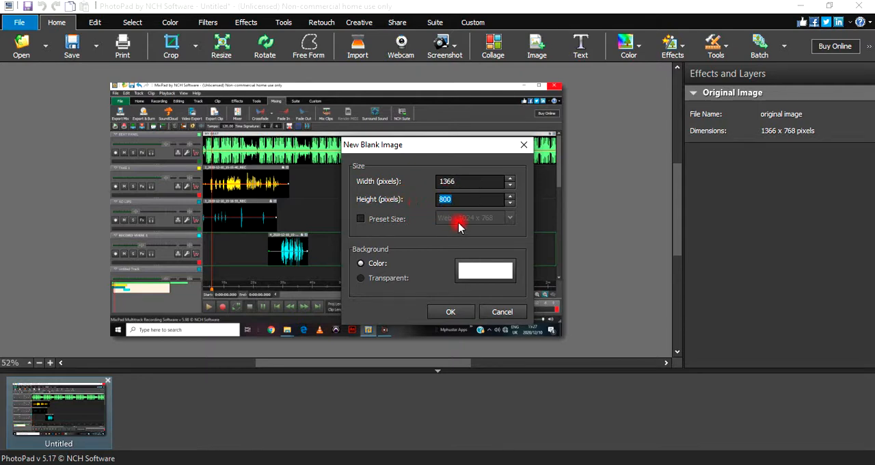
pyautogui.write('768')
pyautogui.click(450, 312)
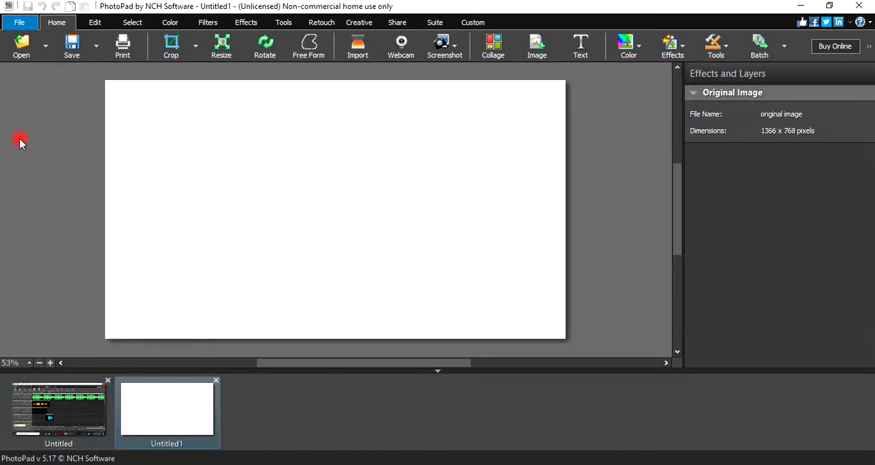
# - Create another blank image with a black background (hex 000000) and close the white blank image
pyautogui.click(13, 23)
pyautogui.click(21, 35)
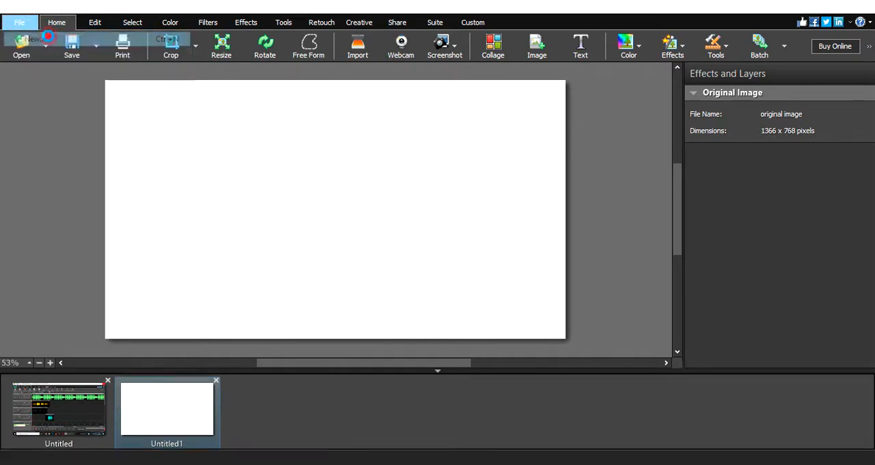
pyautogui.click(478, 271)
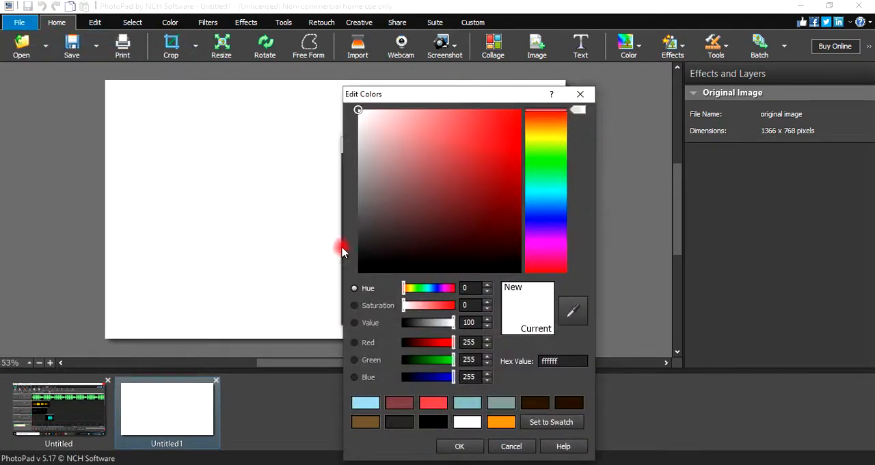
pyautogui.click(433, 422)
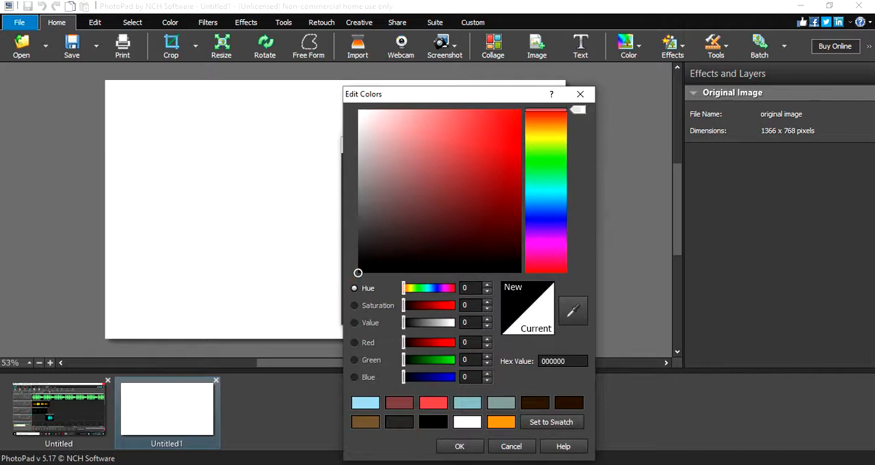
pyautogui.click(459, 446)
pyautogui.click(438, 313)
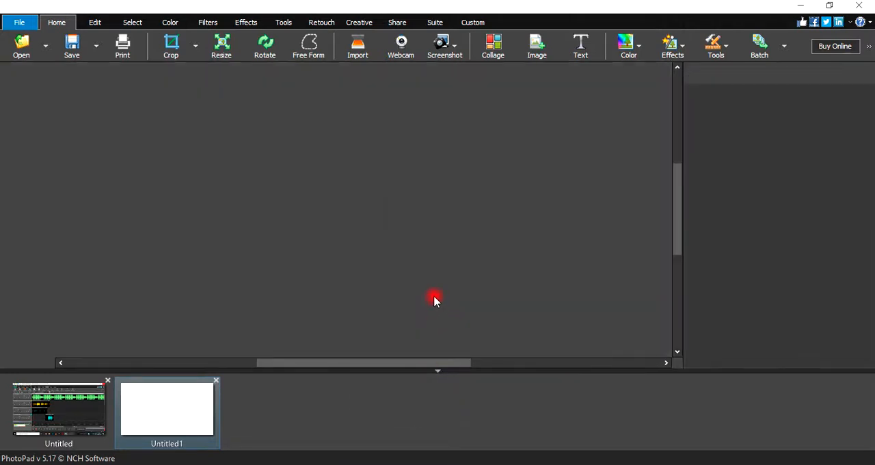
pyautogui.rightClick(432, 300)
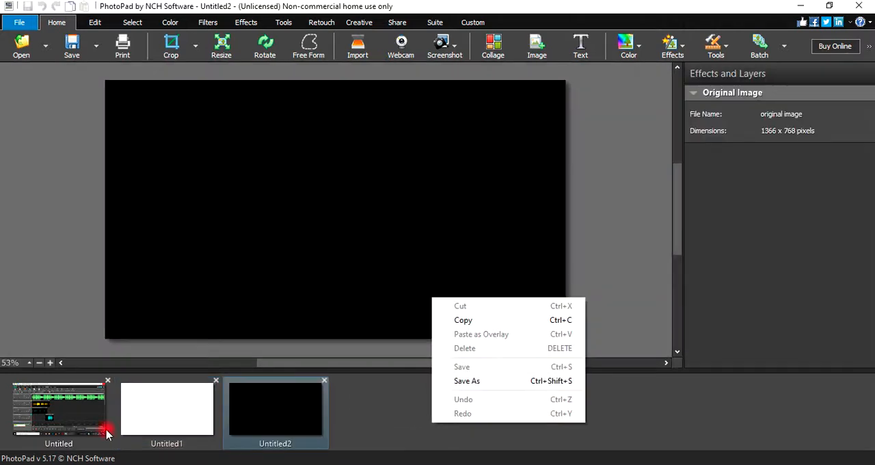
pyautogui.click(215, 380)
# - Crop the MixPad screenshot to about 1366 x 678 pixels, cutting off its title bar and the Windows taskbar
pyautogui.click(62, 410)
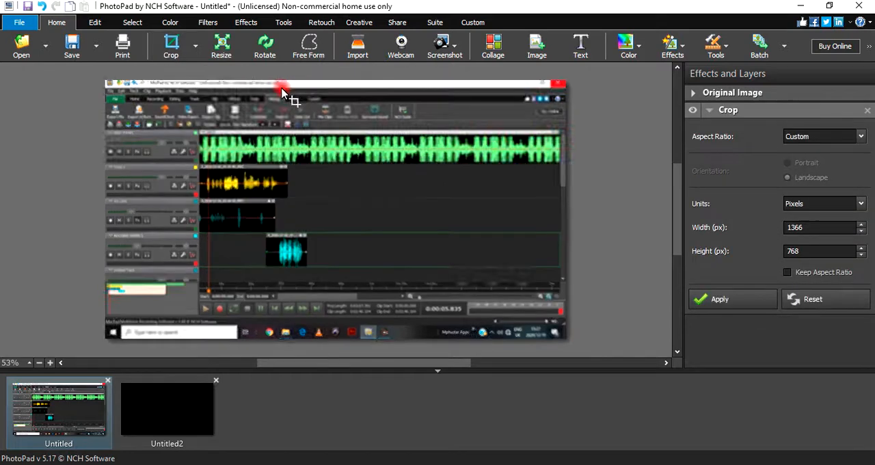
pyautogui.moveTo(109, 91); pyautogui.dragTo(571, 318)
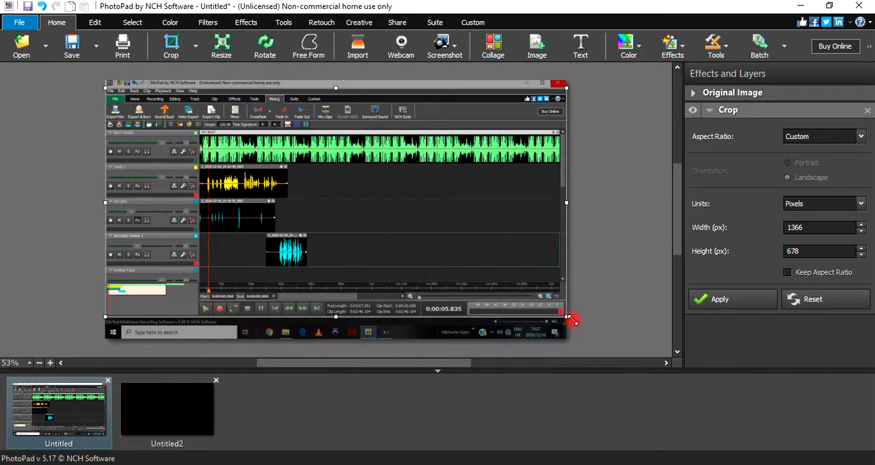
pyautogui.click(742, 299)
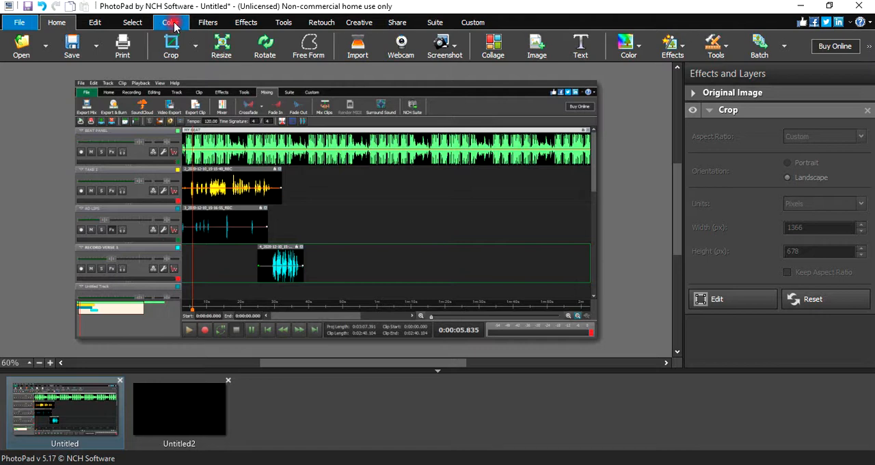
pyautogui.click(137, 23)
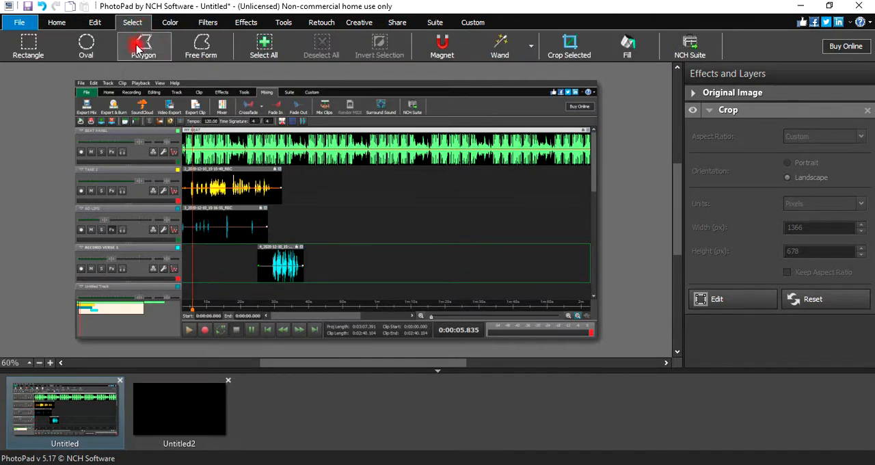
pyautogui.click(140, 47)
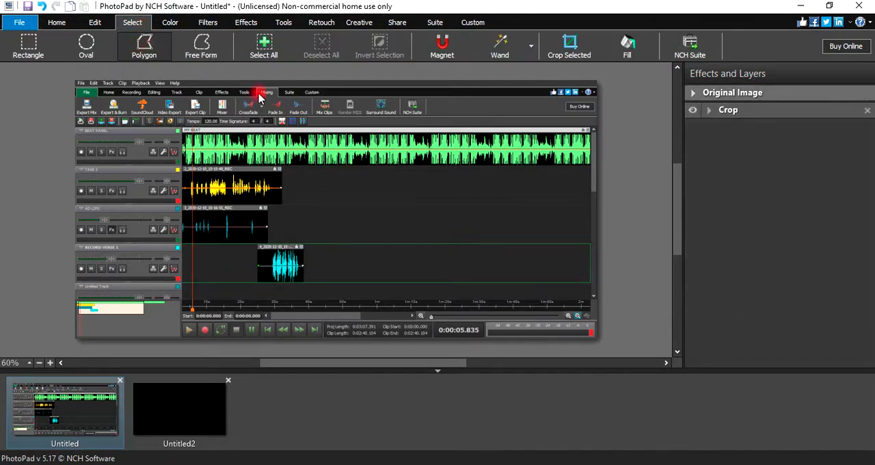
pyautogui.click(345, 79)
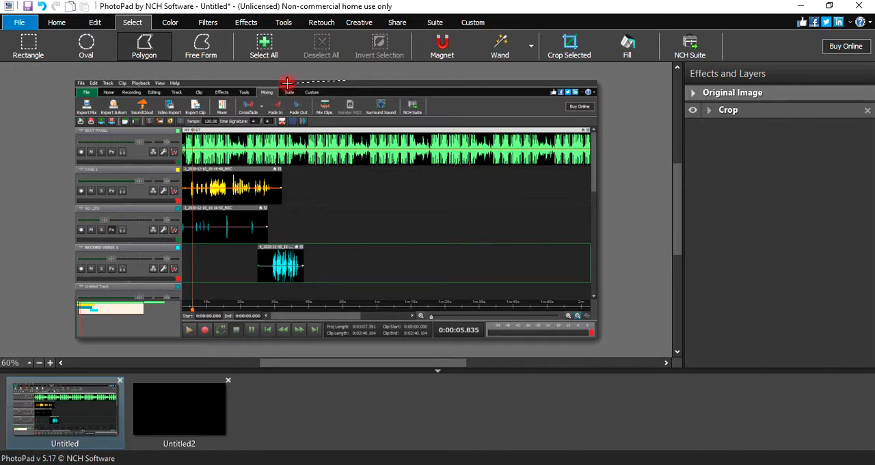
pyautogui.press('Escape')
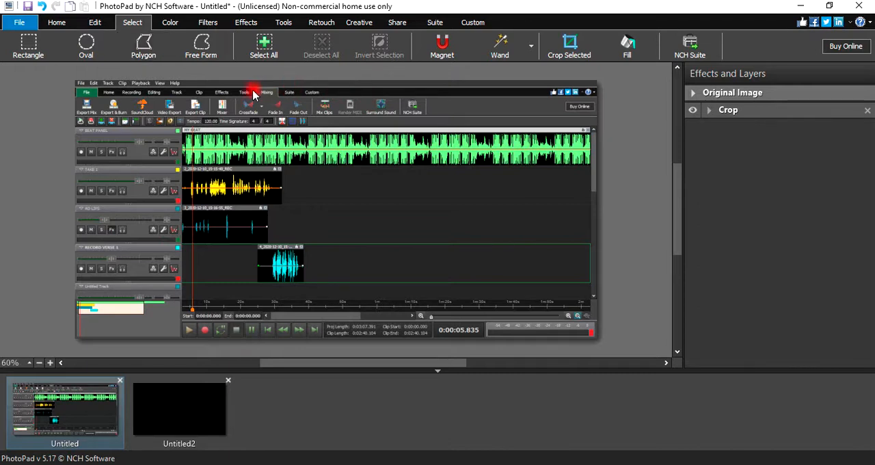
# - Draw a polygon selection around the left part of the cropped screenshot, with a slanted edge running down to the right
pyautogui.click(142, 45)
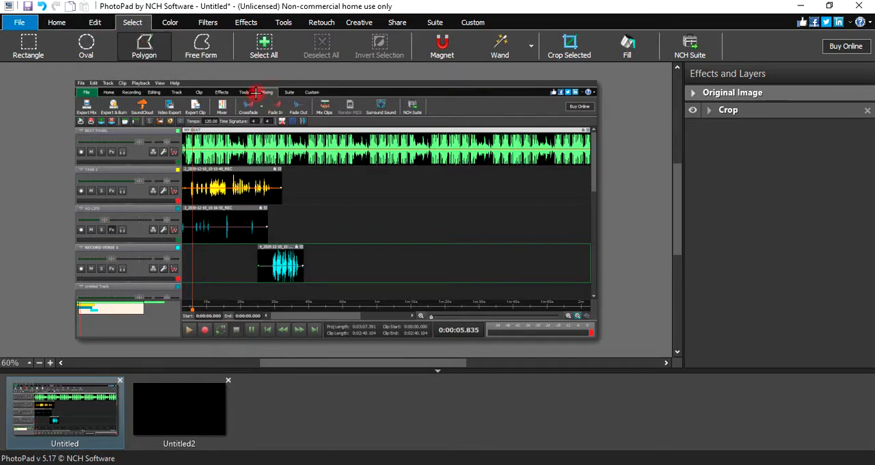
pyautogui.click(260, 107)
pyautogui.click(259, 81)
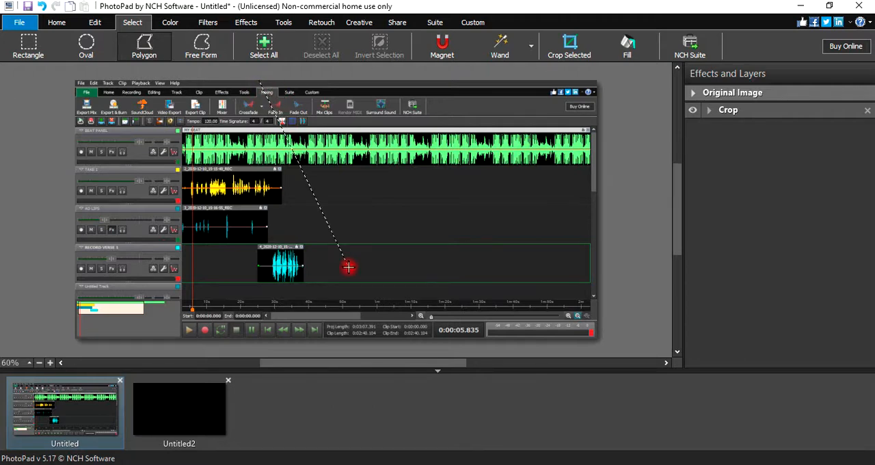
pyautogui.click(398, 335)
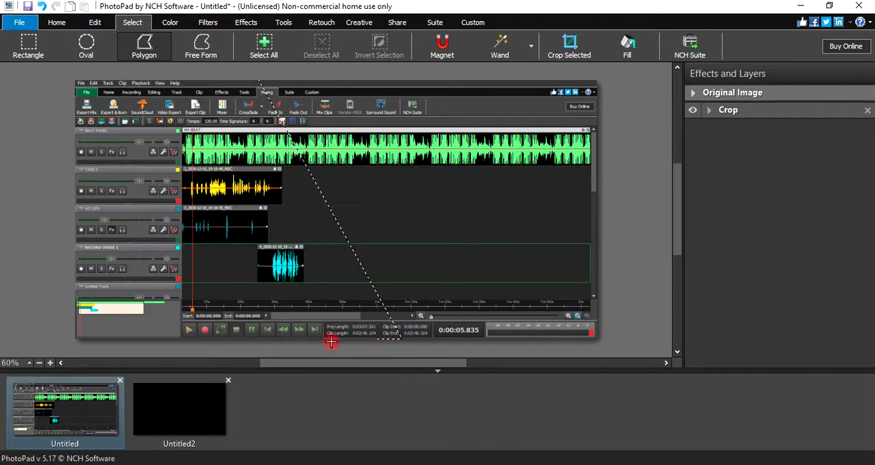
pyautogui.click(75, 339)
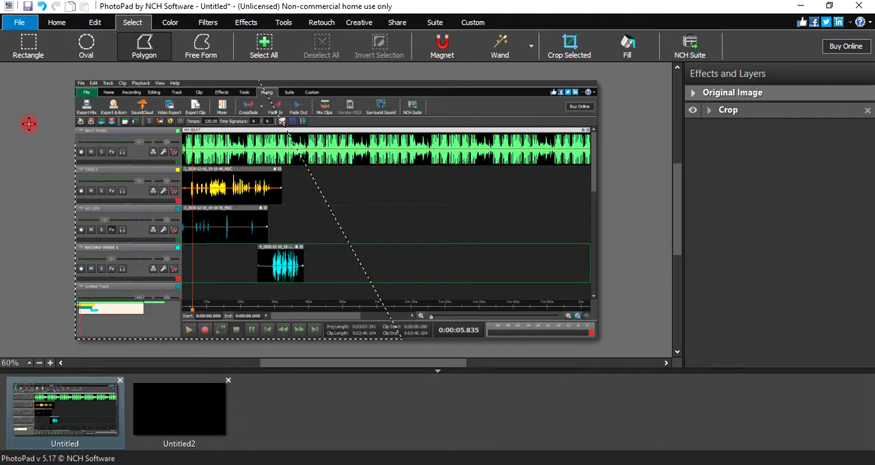
pyautogui.click(41, 62)
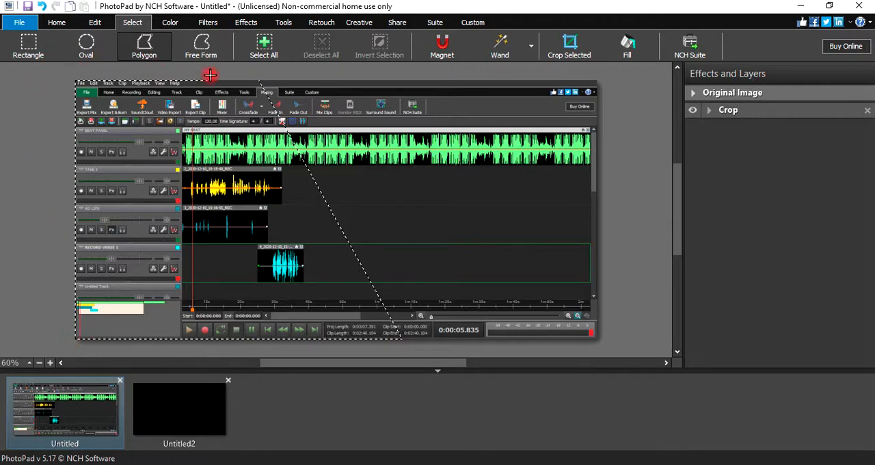
pyautogui.click(244, 76)
pyautogui.doubleClick(244, 77)
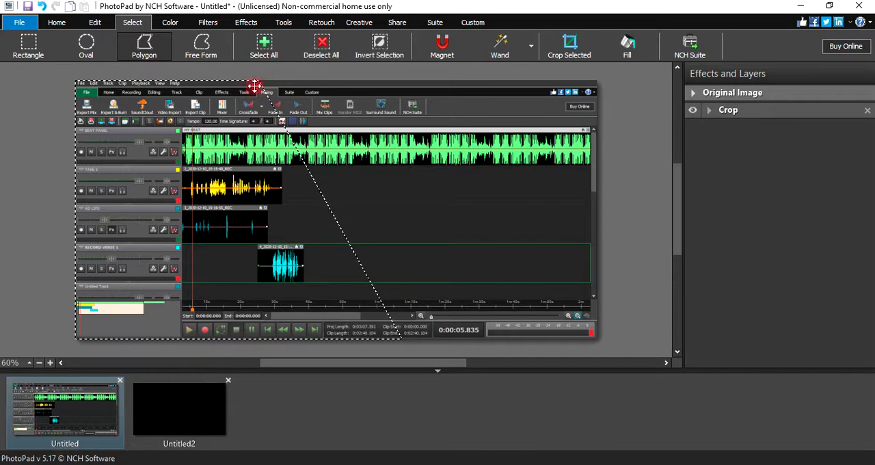
# - Copy the polygon selection and paste it as an overlay into the black image
pyautogui.rightClick(219, 127)
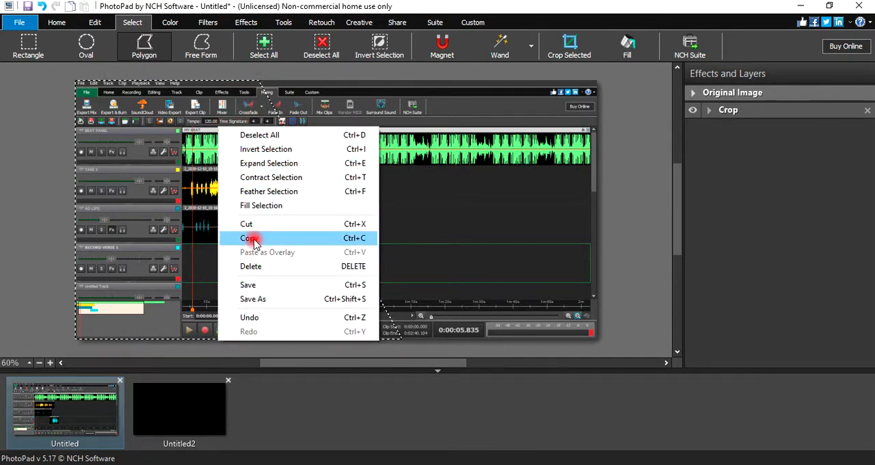
pyautogui.click(251, 239)
pyautogui.click(164, 431)
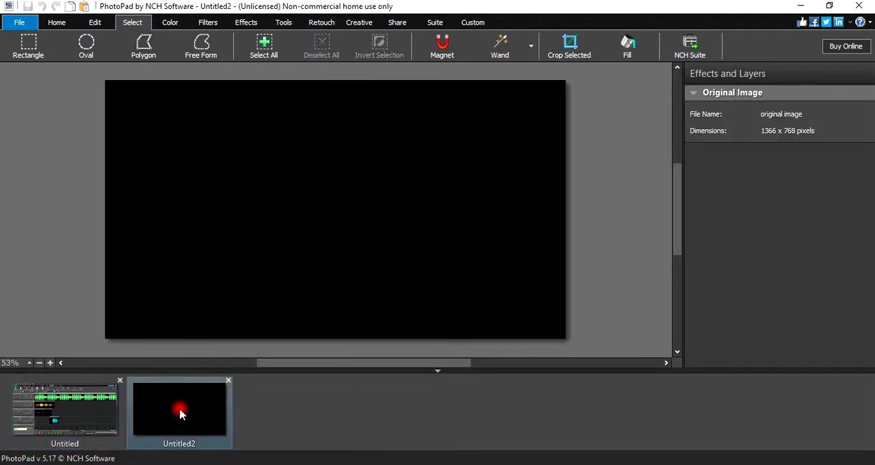
pyautogui.hotkey('ctrl', 'v')
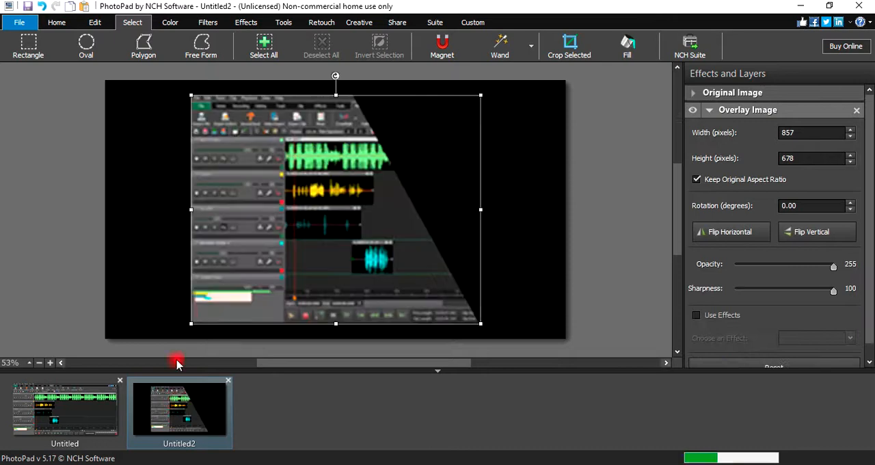
# - Enlarge the overlay to about 972 x 769 pixels and align it with the black canvas's left edge, filling the full height
pyautogui.moveTo(259, 291); pyautogui.dragTo(252, 289)
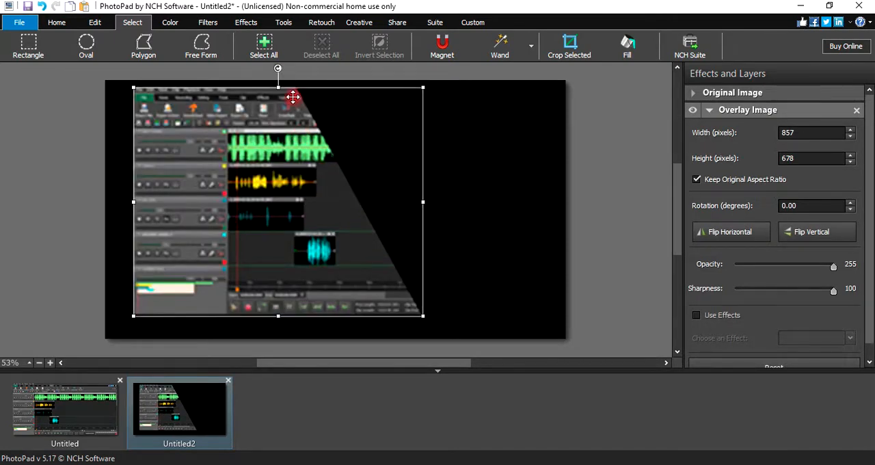
pyautogui.moveTo(278, 87); pyautogui.dragTo(279, 75)
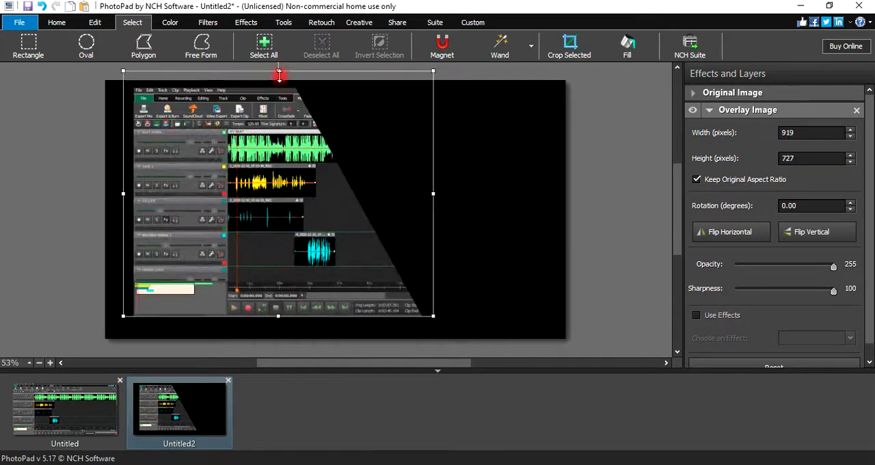
pyautogui.moveTo(259, 123); pyautogui.dragTo(239, 133)
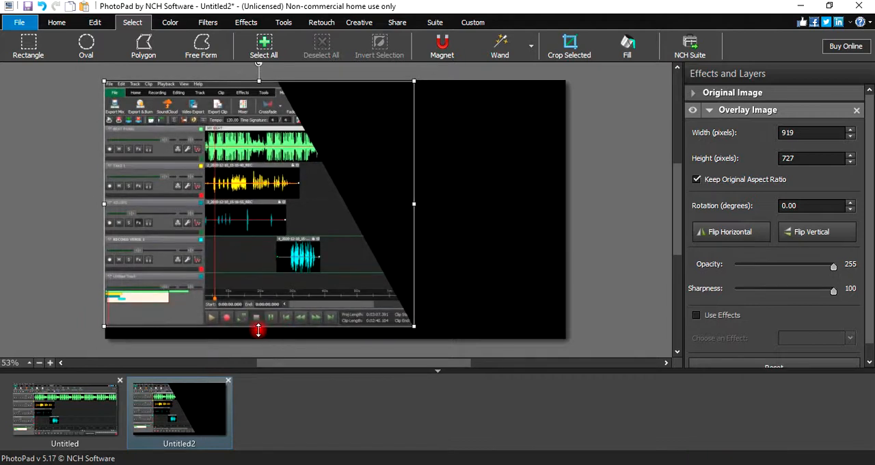
pyautogui.moveTo(258, 330); pyautogui.dragTo(260, 337)
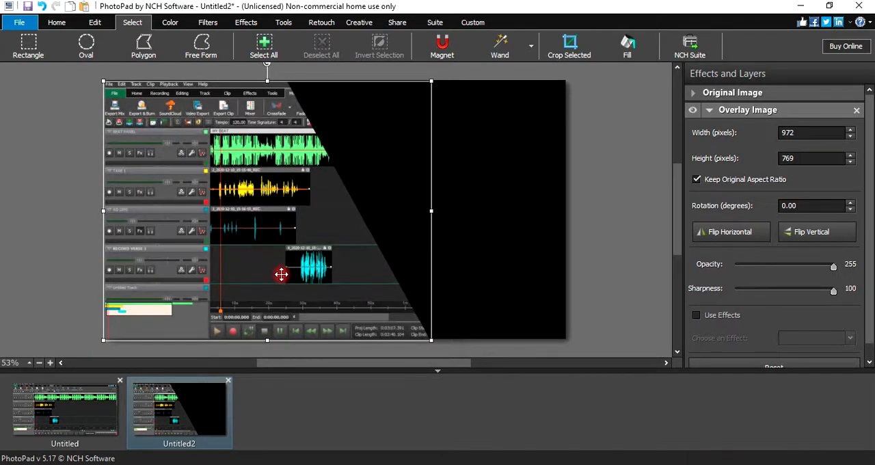
pyautogui.click(492, 278)
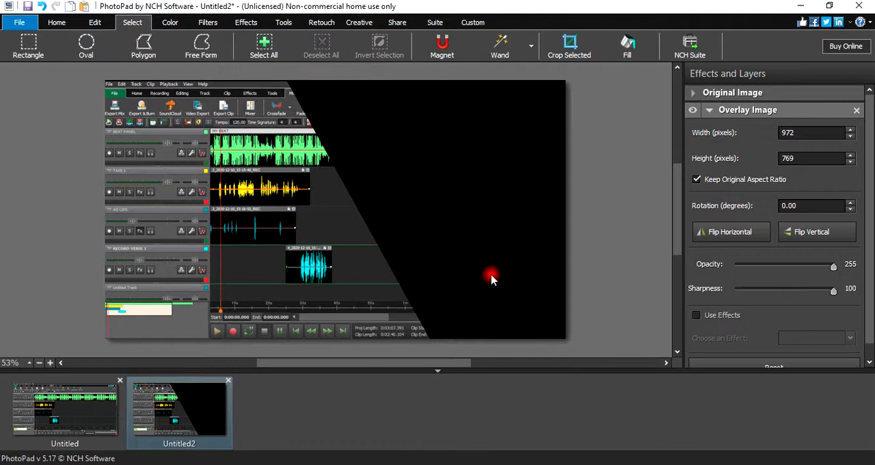
pyautogui.click(408, 170)
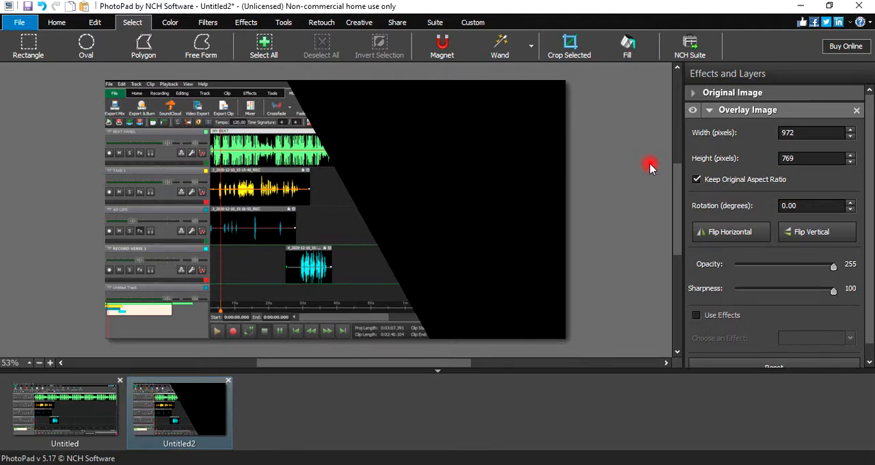
# - Replace the polygon selection in the MixPad screenshot with a rectangle of about 793 x 50 pixels around the playback controls and time display, and copy it
pyautogui.click(76, 408)
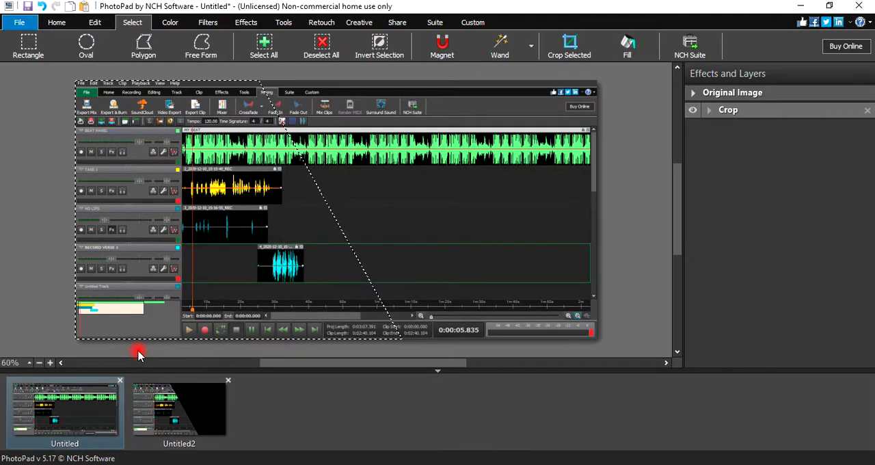
pyautogui.click(138, 356)
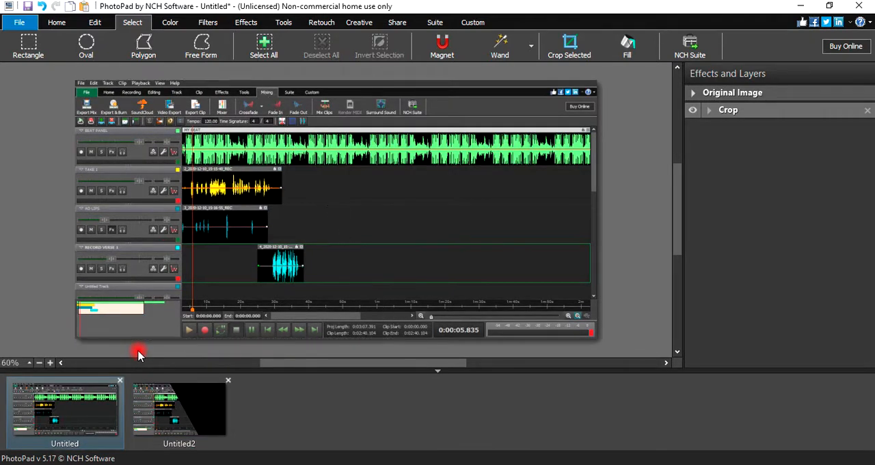
pyautogui.click(29, 43)
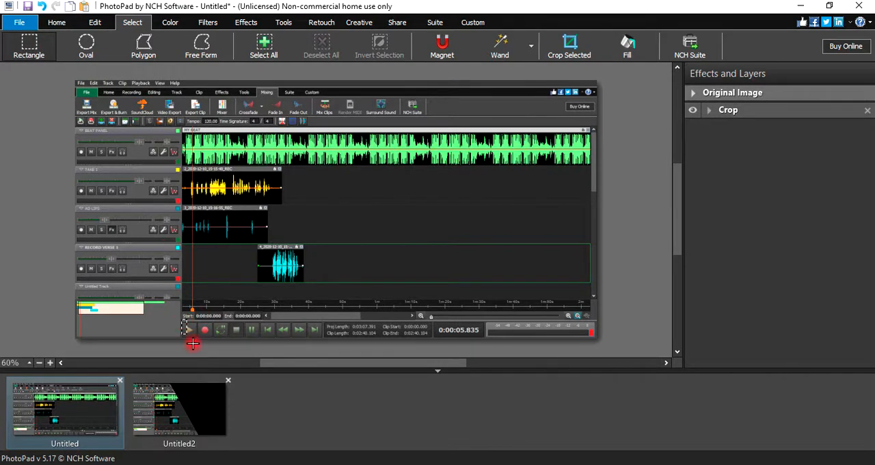
pyautogui.moveTo(193, 344); pyautogui.dragTo(483, 348)
pyautogui.rightClick(452, 326)
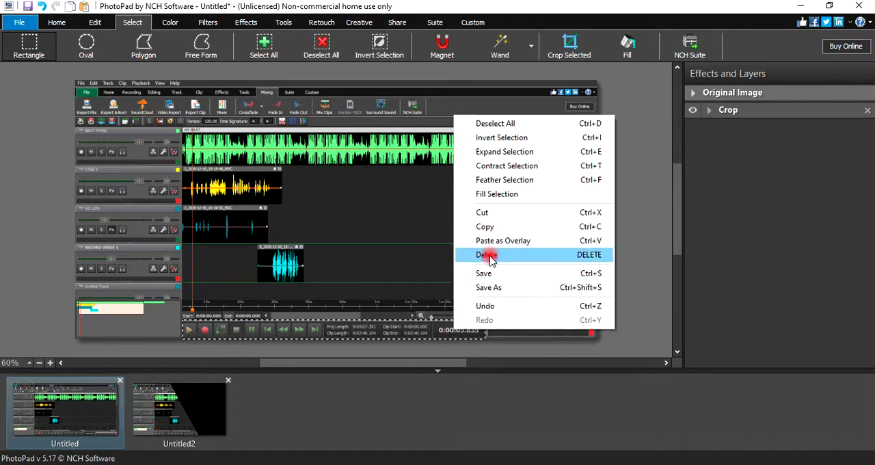
pyautogui.click(485, 226)
# - In the black composite image, set the slanted screenshot overlay's opacity to 175 and its sharpness to 83
pyautogui.click(172, 400)
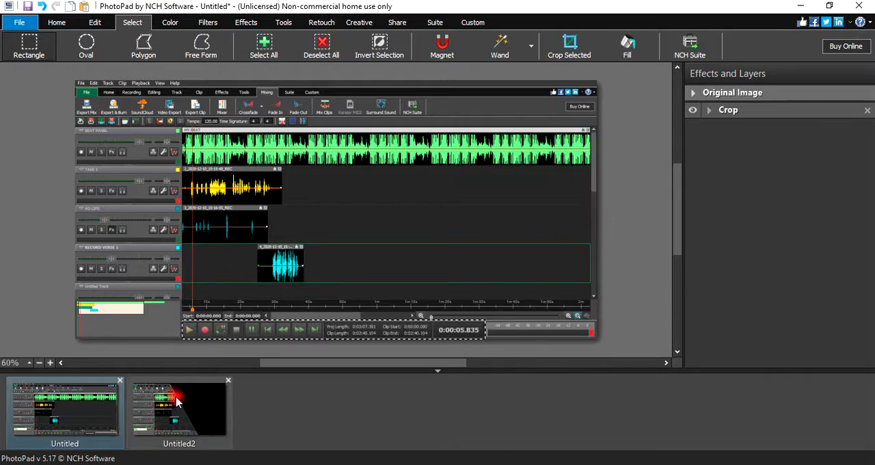
pyautogui.hotkey('ctrl', 'v')
pyautogui.click(552, 226)
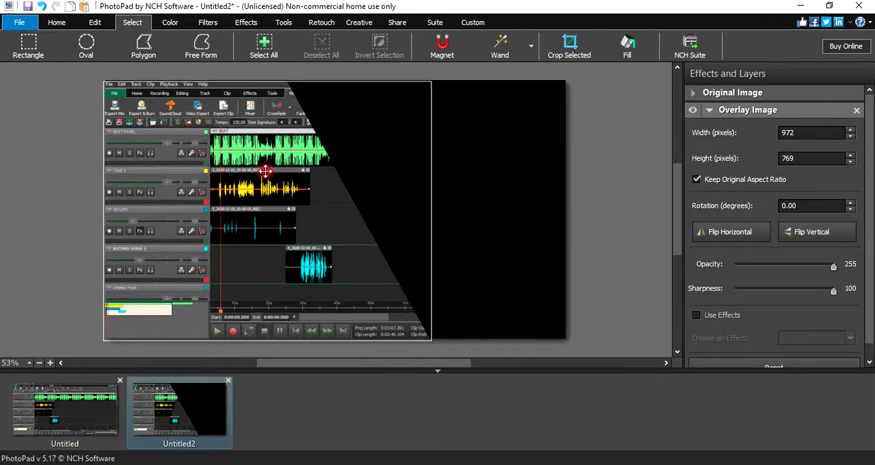
pyautogui.click(699, 233)
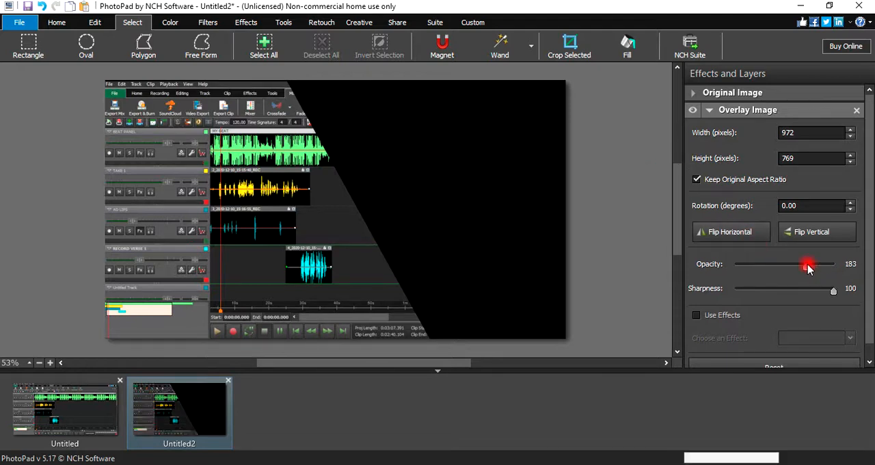
pyautogui.moveTo(807, 268); pyautogui.dragTo(805, 268)
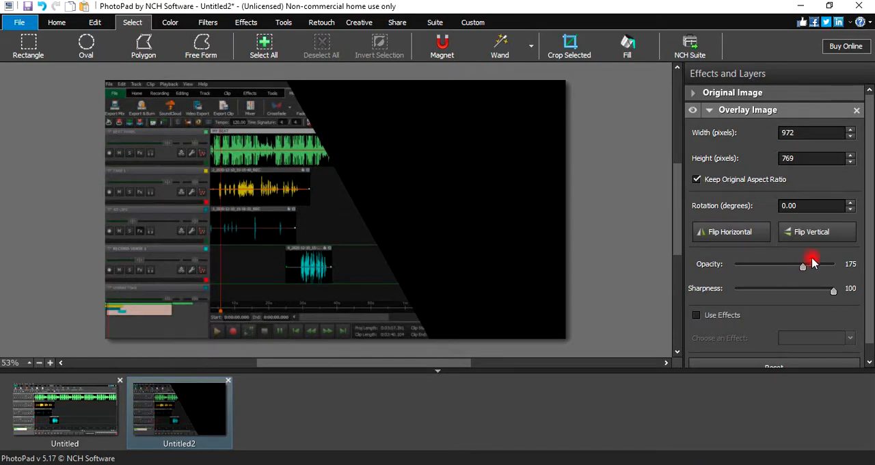
pyautogui.moveTo(825, 293)
pyautogui.mouseDown()
pyautogui.moveTo(833, 290)
pyautogui.moveTo(818, 292)
pyautogui.mouseUp()
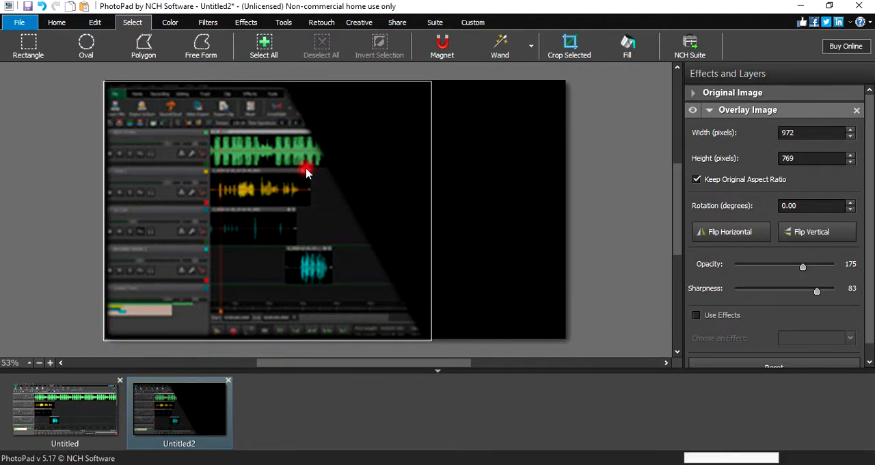
# - Enlarge the slanted screenshot overlay to about 1027 x 813 pixels so its blurred edges extend beyond the canvas
pyautogui.click(219, 189)
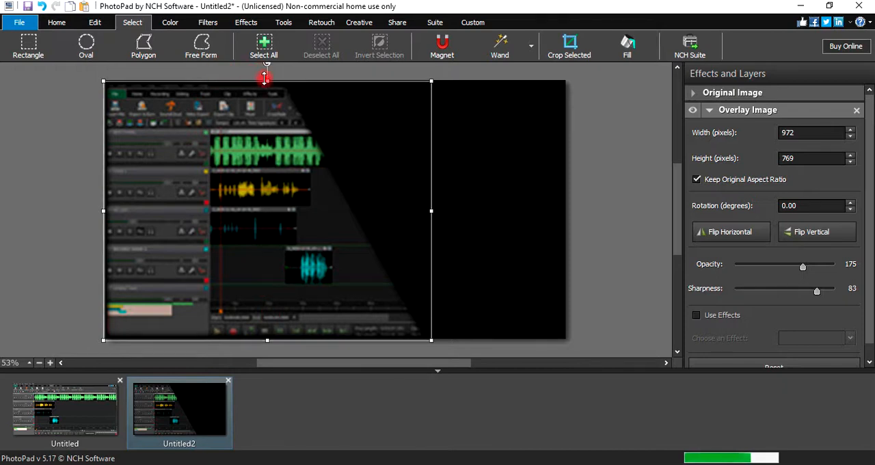
pyautogui.moveTo(267, 72); pyautogui.dragTo(266, 69)
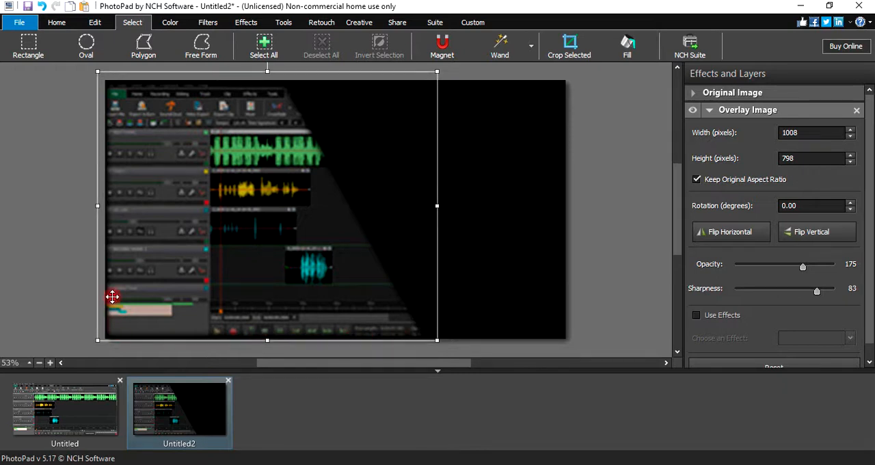
pyautogui.moveTo(268, 341); pyautogui.dragTo(267, 346)
pyautogui.click(515, 264)
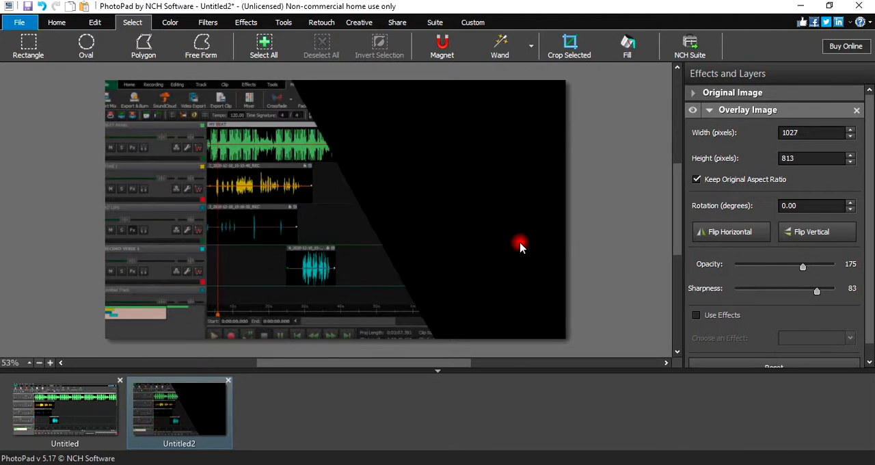
pyautogui.rightClick(316, 186)
pyautogui.click(365, 224)
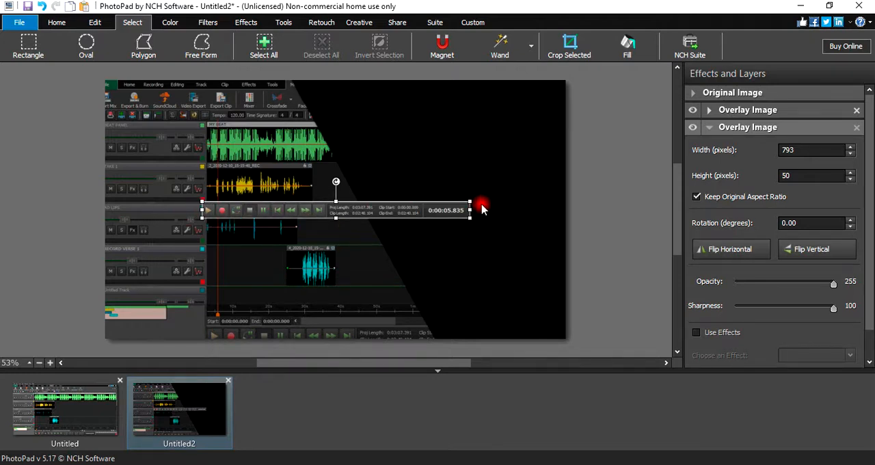
pyautogui.click(858, 130)
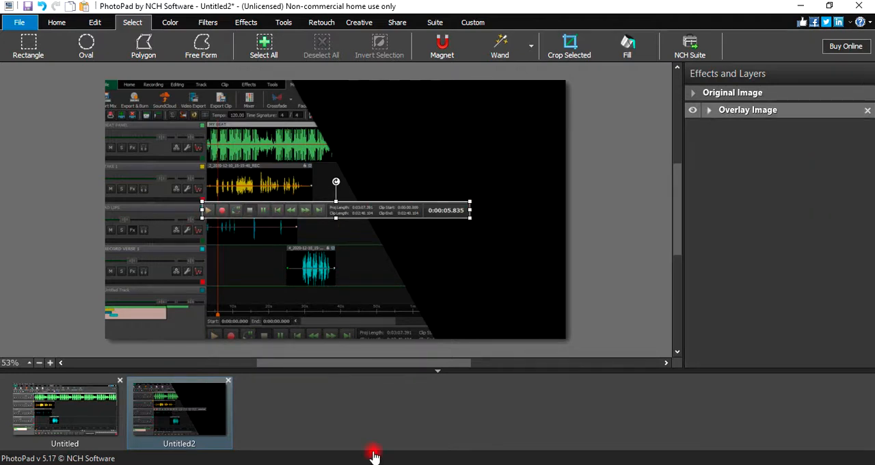
# - Paste the copied playback controls strip as a separate new image
pyautogui.rightClick(337, 410)
pyautogui.click(333, 318)
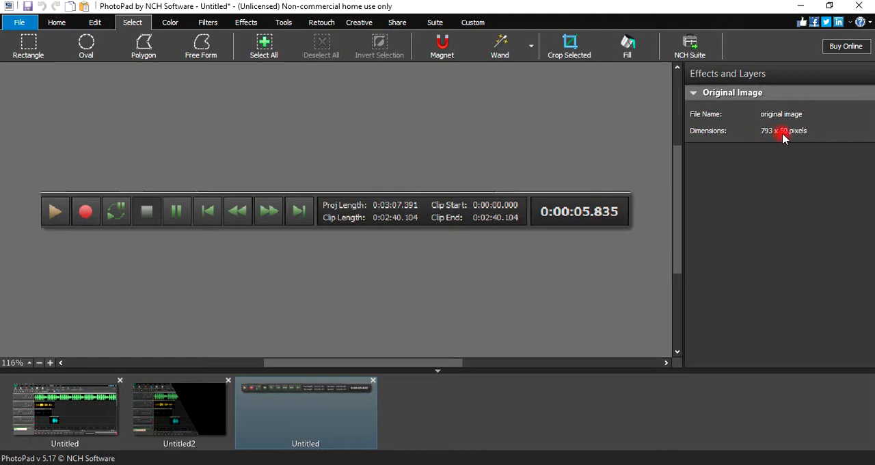
# - Create a new blank image of 798 x 55 pixels with a bright green background, hex 49fa32
pyautogui.click(20, 21)
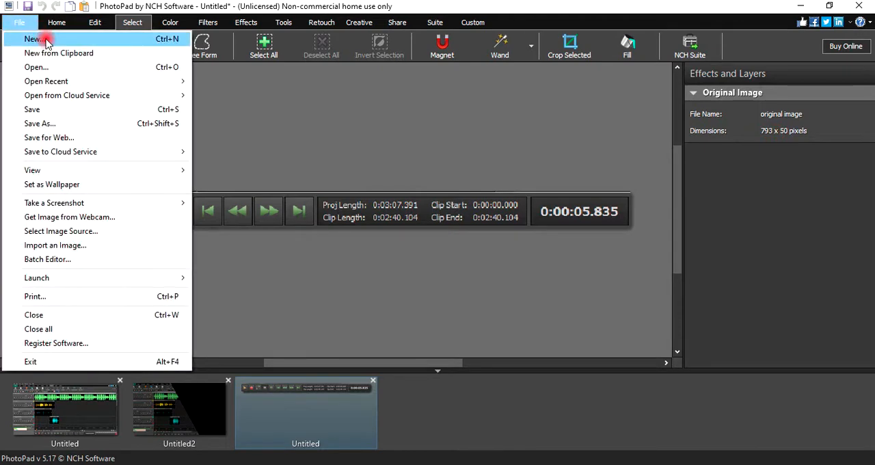
pyautogui.click(43, 39)
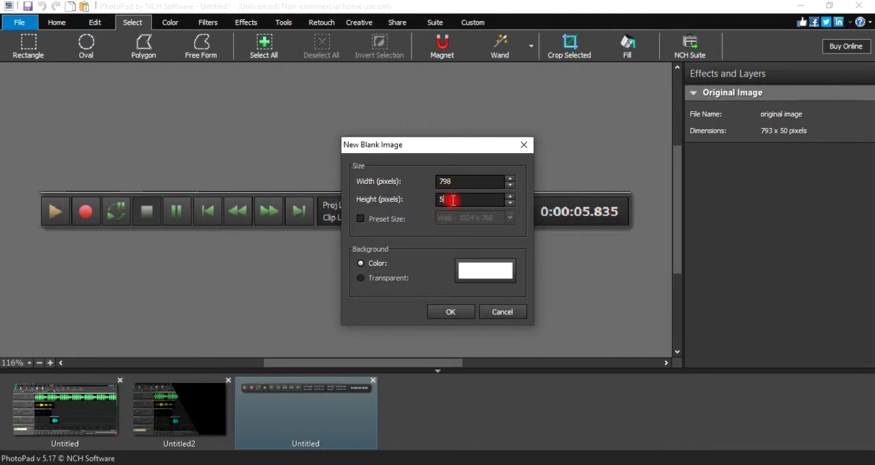
pyautogui.click(490, 270)
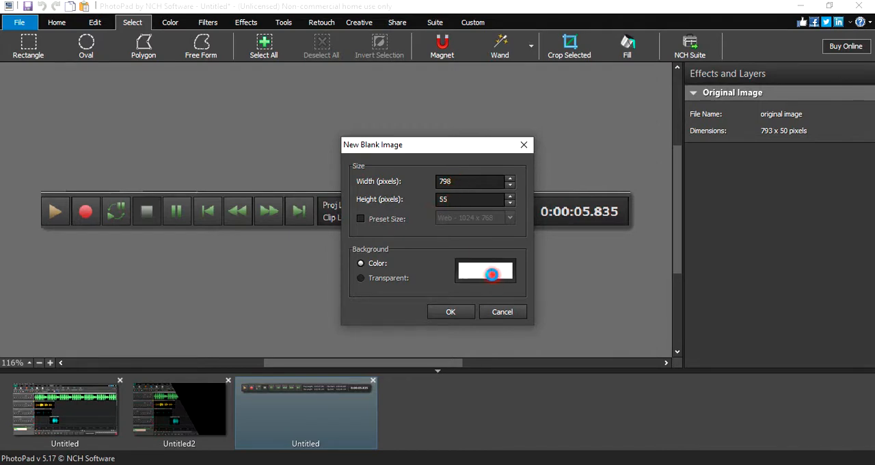
pyautogui.click(556, 162)
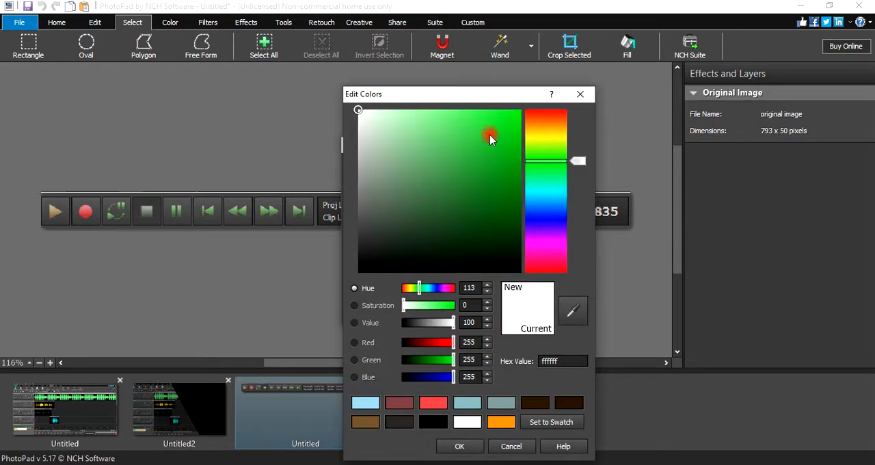
pyautogui.moveTo(488, 132); pyautogui.dragTo(489, 114)
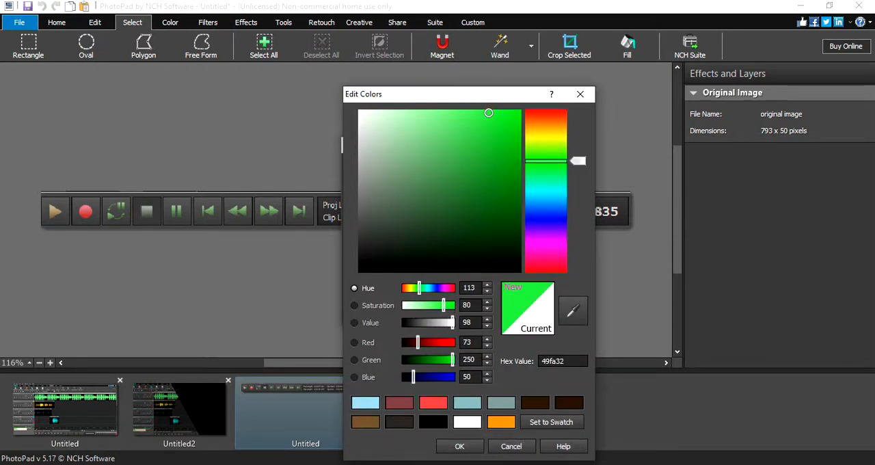
pyautogui.click(460, 446)
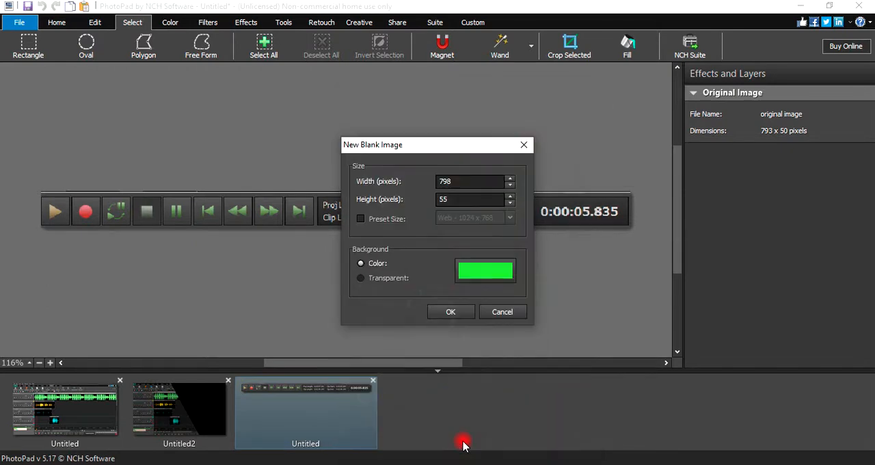
pyautogui.click(448, 315)
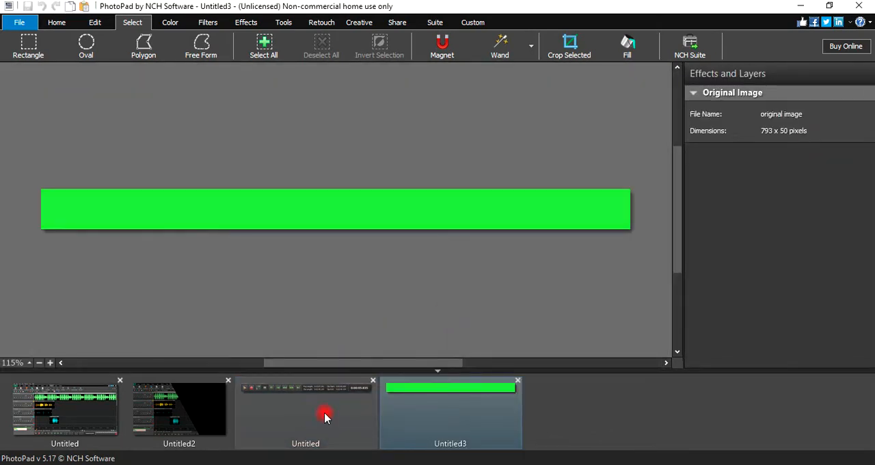
# - Copy the whole playback controls image and paste it as an overlay onto the green image, leaving a thin green frame around it
pyautogui.click(323, 414)
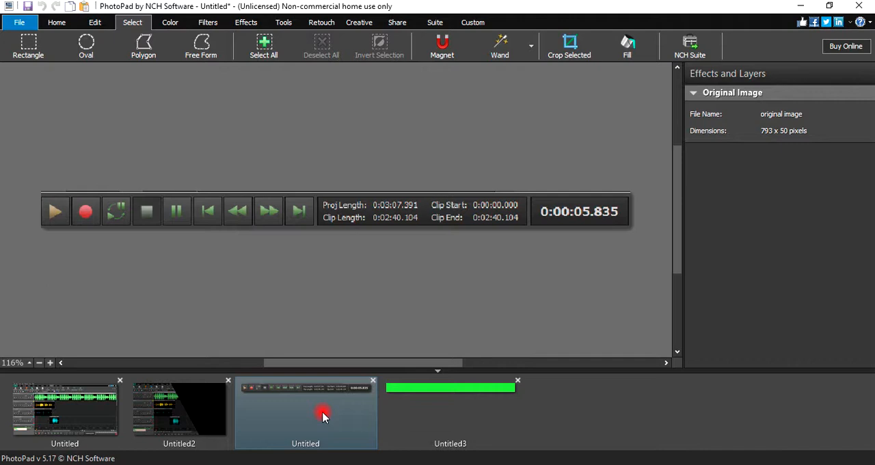
pyautogui.hotkey('ctrl', 'a')
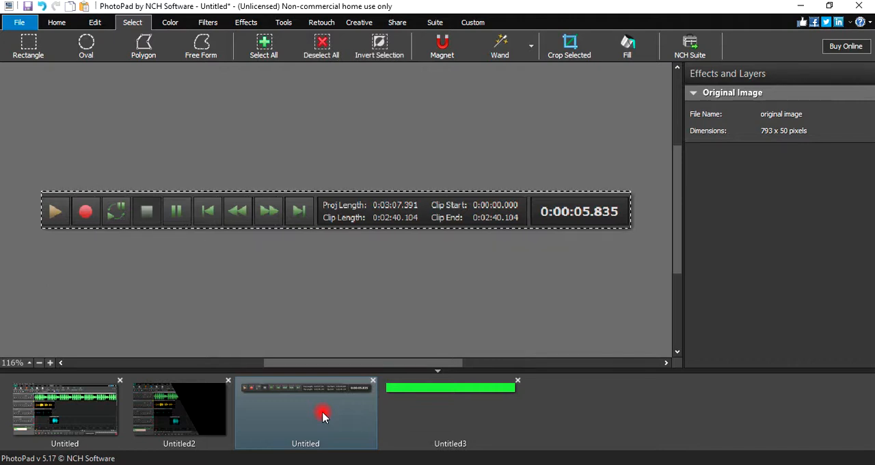
pyautogui.click(428, 400)
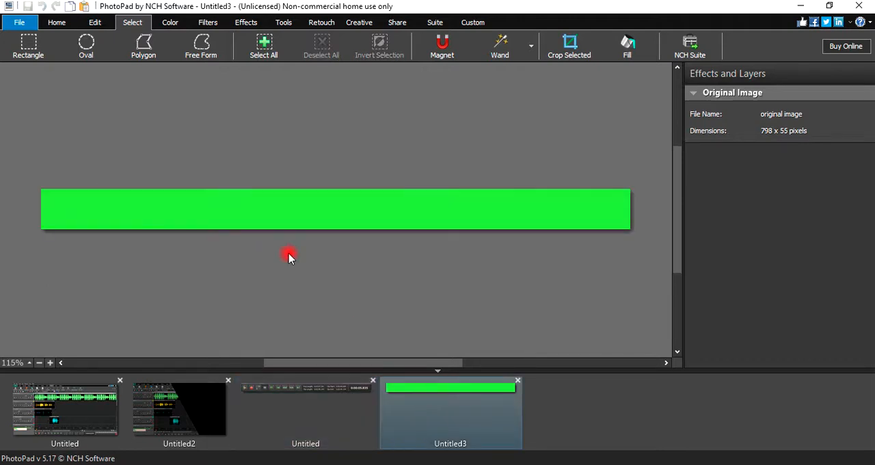
pyautogui.rightClick(319, 206)
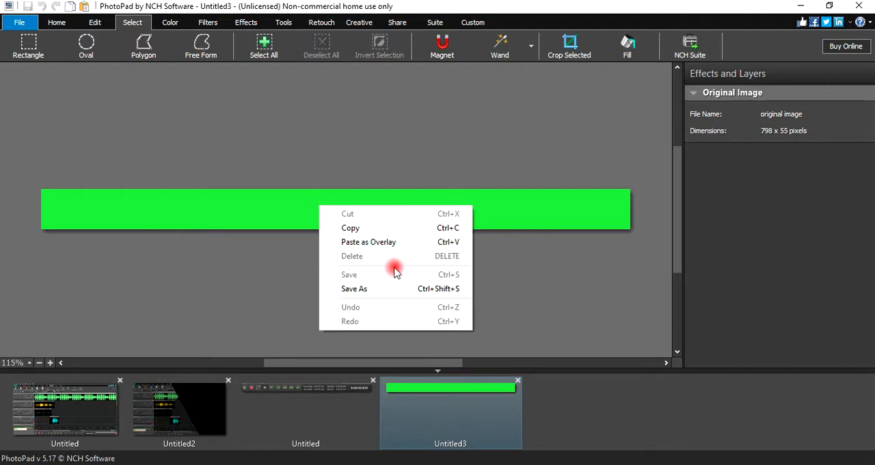
pyautogui.click(398, 241)
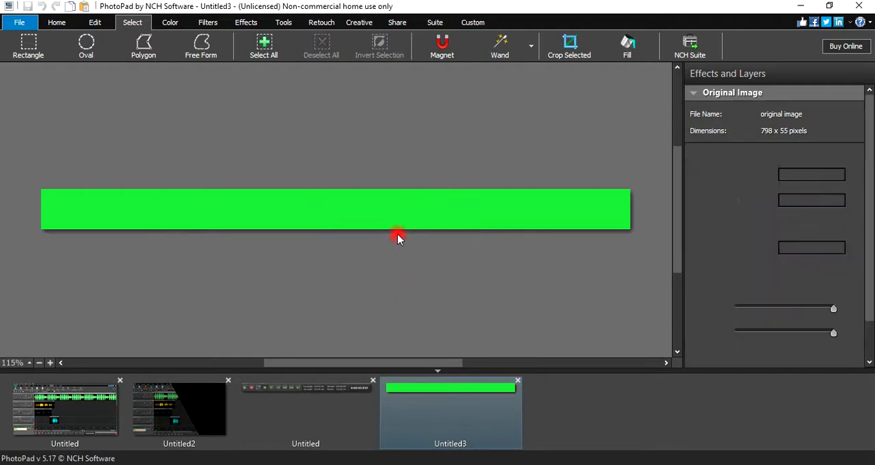
pyautogui.click(360, 268)
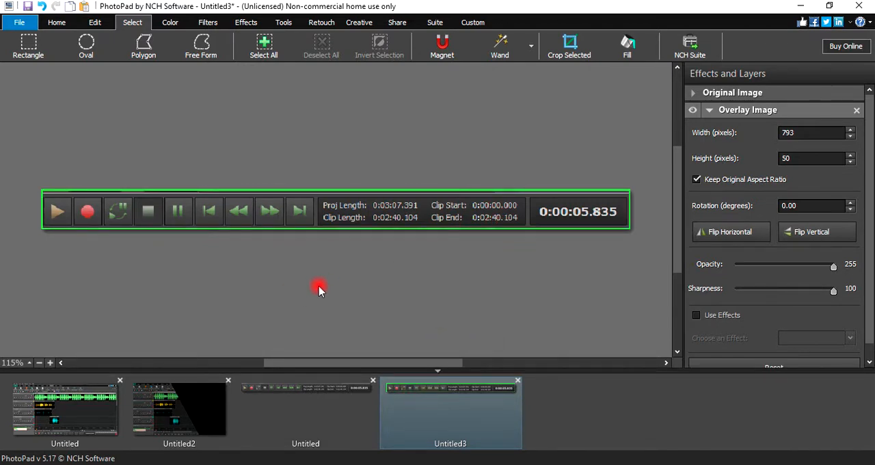
# - Clear the selection in the original playback controls image and add a border in bright green, hex 46f216
pyautogui.click(301, 387)
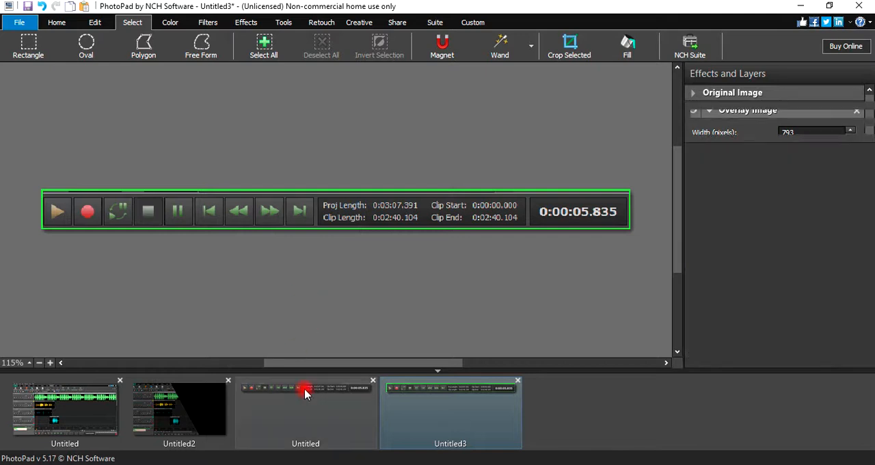
pyautogui.click(276, 296)
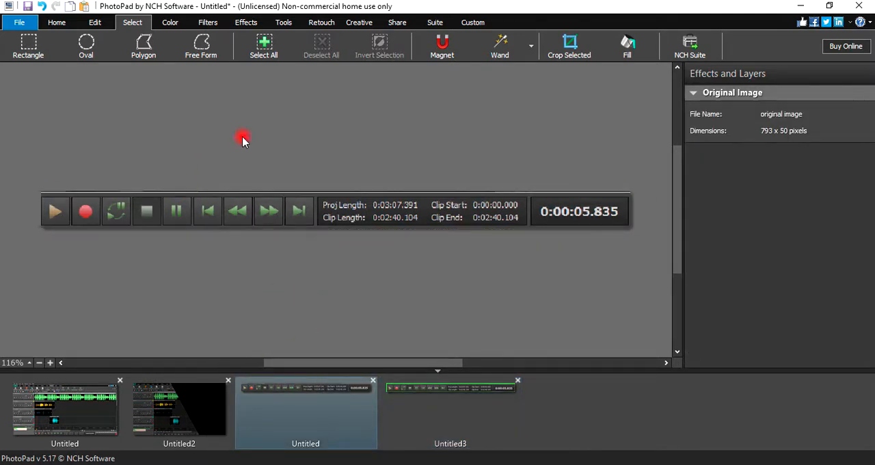
pyautogui.click(286, 23)
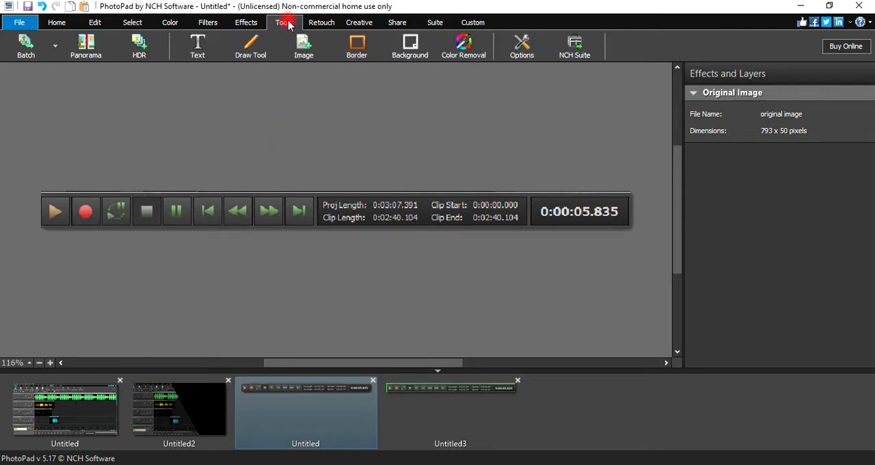
pyautogui.click(367, 48)
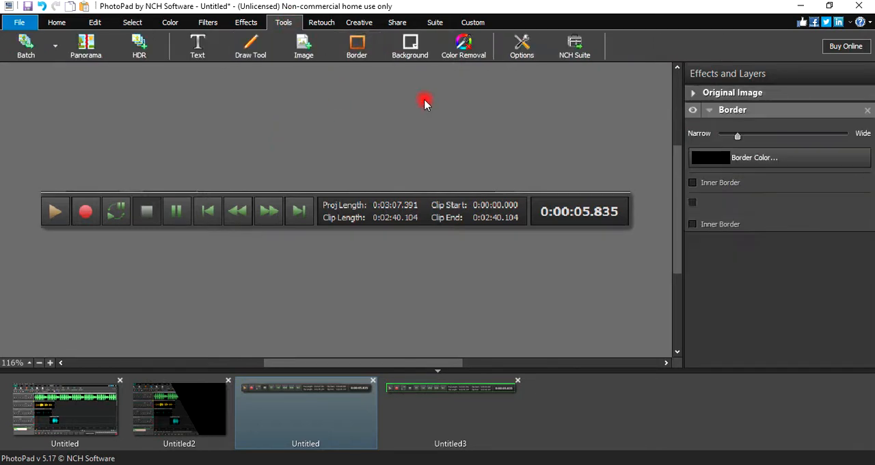
pyautogui.click(709, 159)
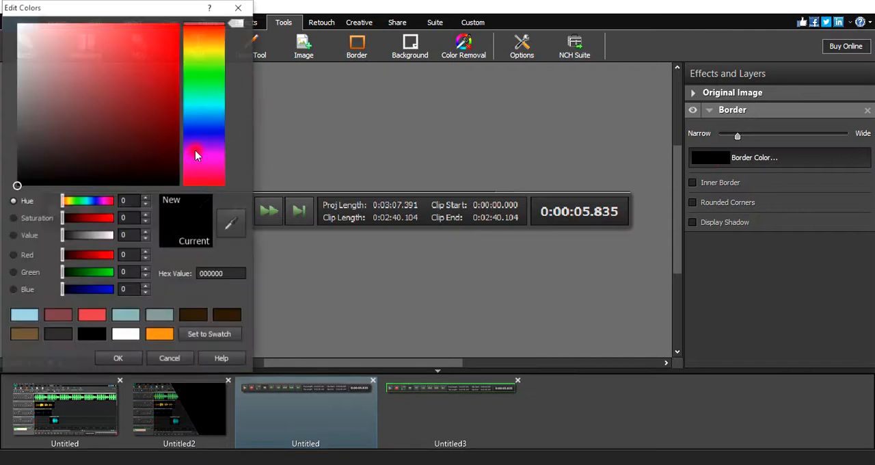
pyautogui.click(203, 71)
pyautogui.click(166, 33)
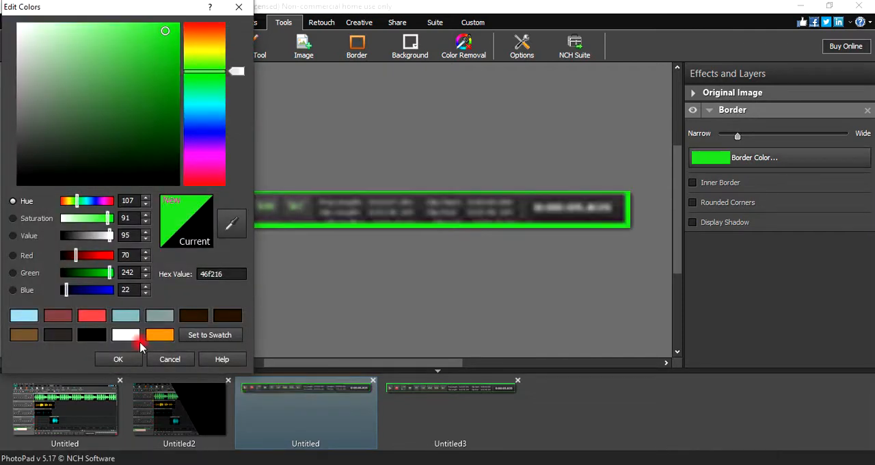
pyautogui.click(113, 357)
pyautogui.click(421, 241)
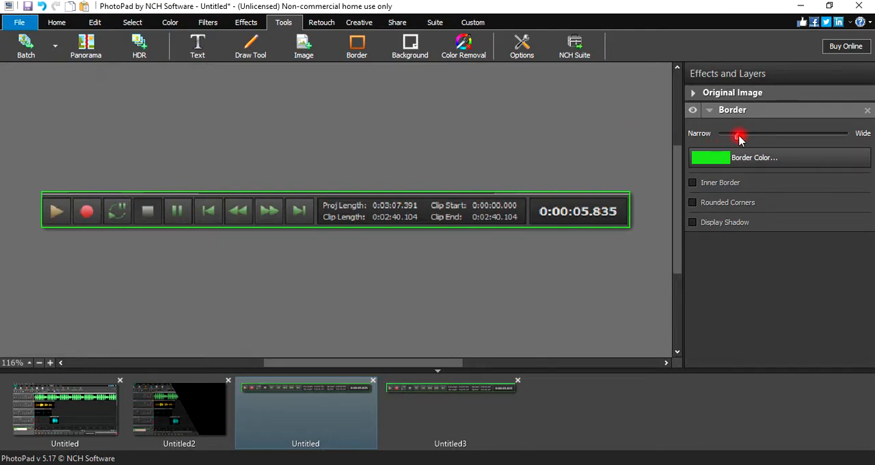
# - Widen the green border slightly, then copy the whole bordered controls strip and paste it as a separate new image
pyautogui.moveTo(737, 139); pyautogui.dragTo(747, 135)
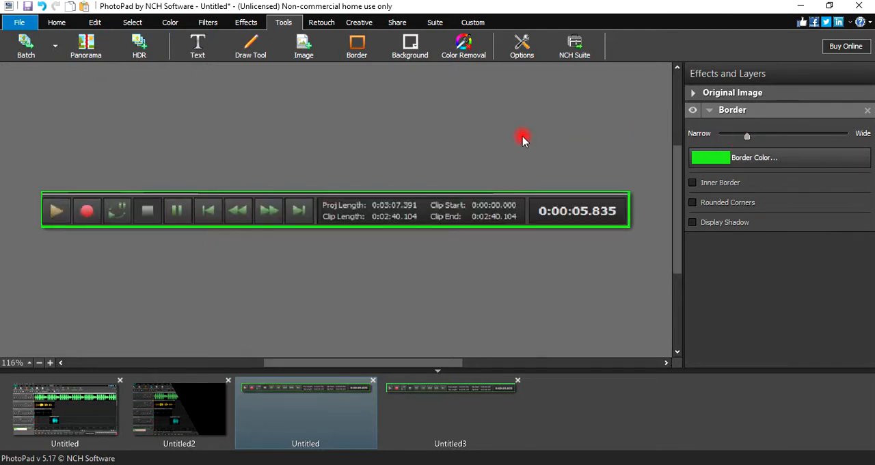
pyautogui.hotkey('ctrl', 'a')
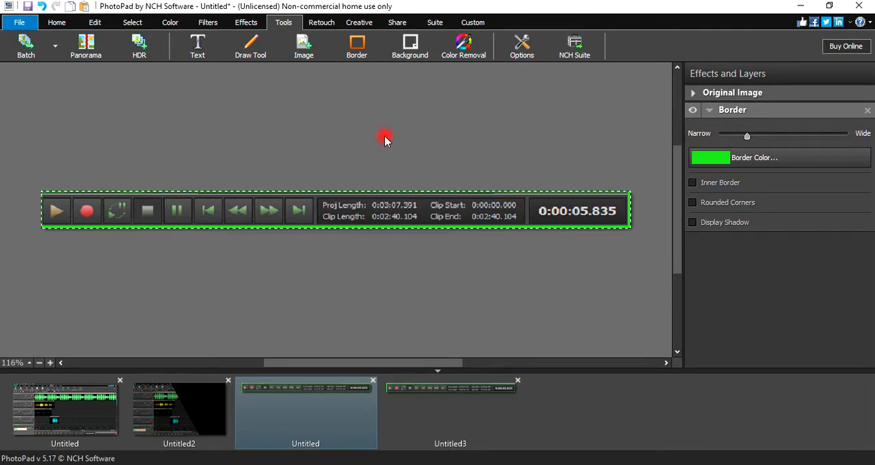
pyautogui.click(186, 386)
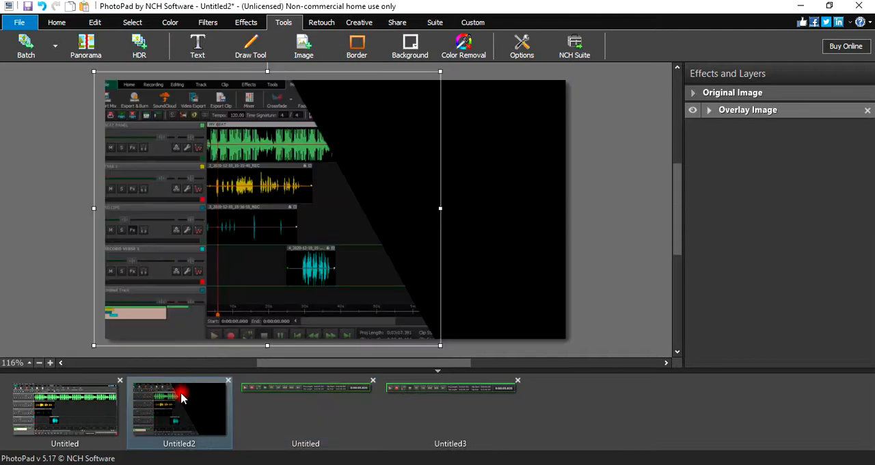
pyautogui.rightClick(590, 408)
pyautogui.click(585, 316)
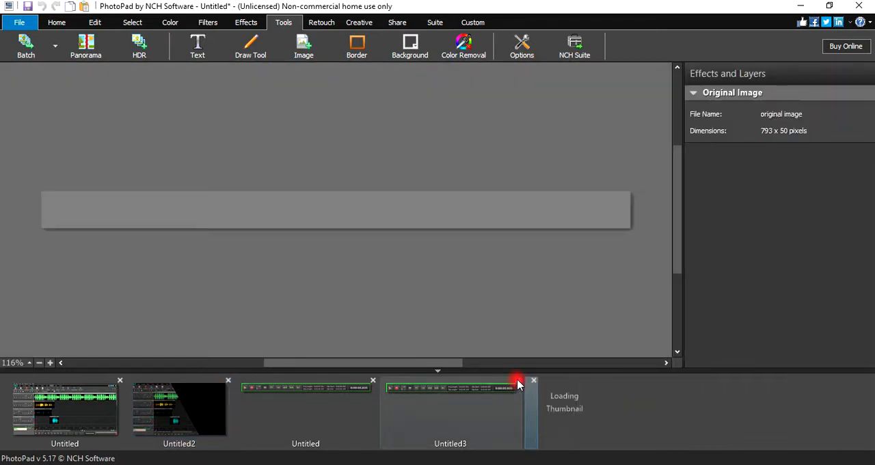
# - Close the earlier framed controls image built on the green background without saving it
pyautogui.click(517, 382)
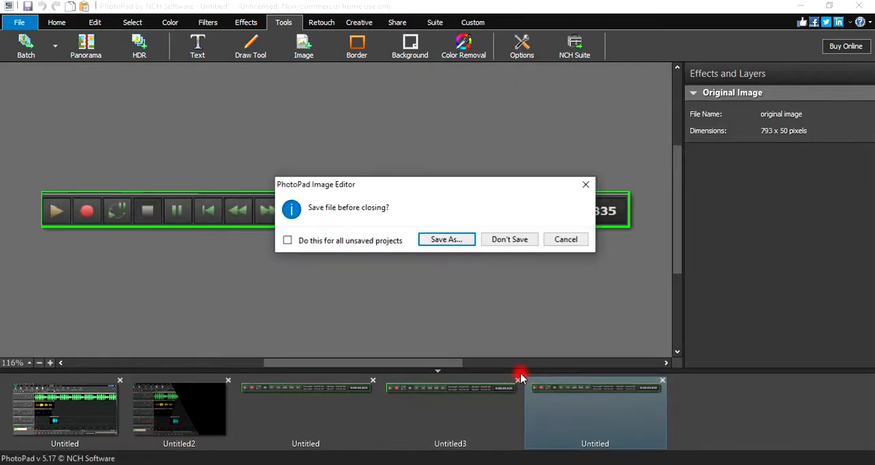
pyautogui.click(518, 239)
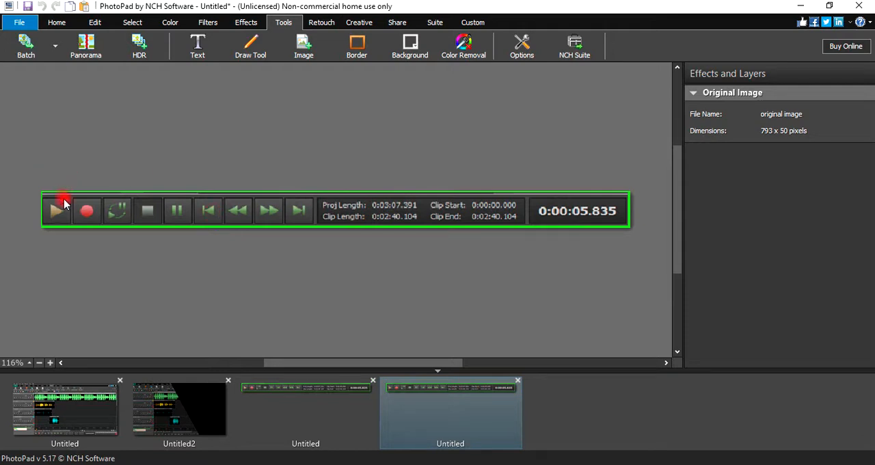
pyautogui.click(165, 26)
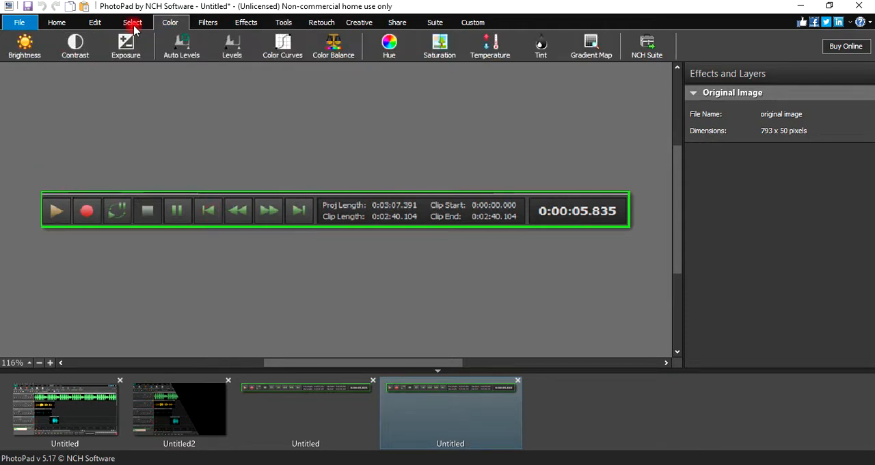
pyautogui.click(134, 27)
pyautogui.click(27, 44)
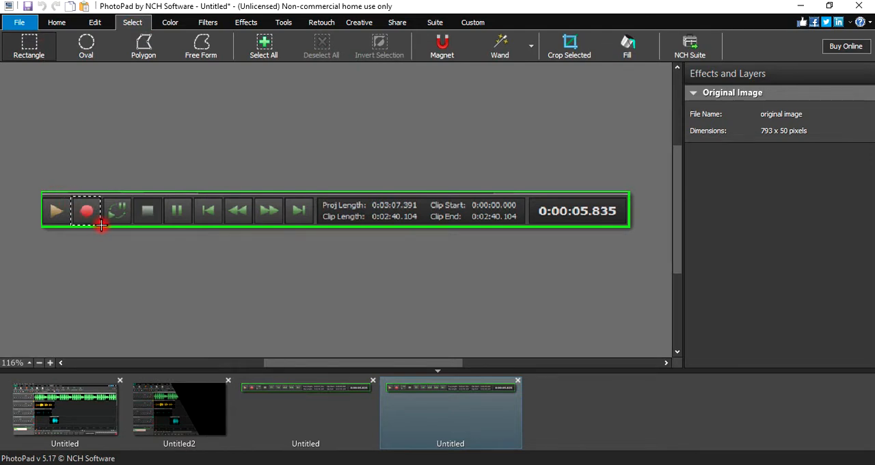
pyautogui.moveTo(102, 224); pyautogui.dragTo(103, 224)
# - Copy the red record circle from the controls strip using an oval selection and paste it as a separate new image
pyautogui.scroll(3, 82, 213)
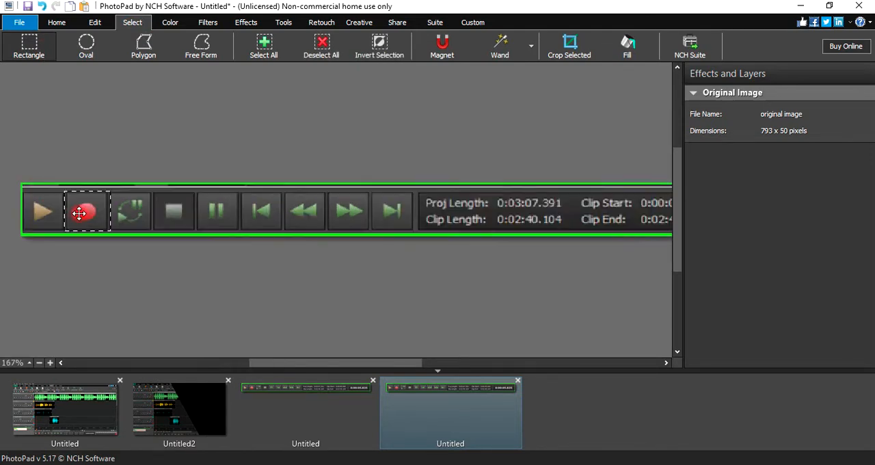
pyautogui.scroll(1, 80, 213)
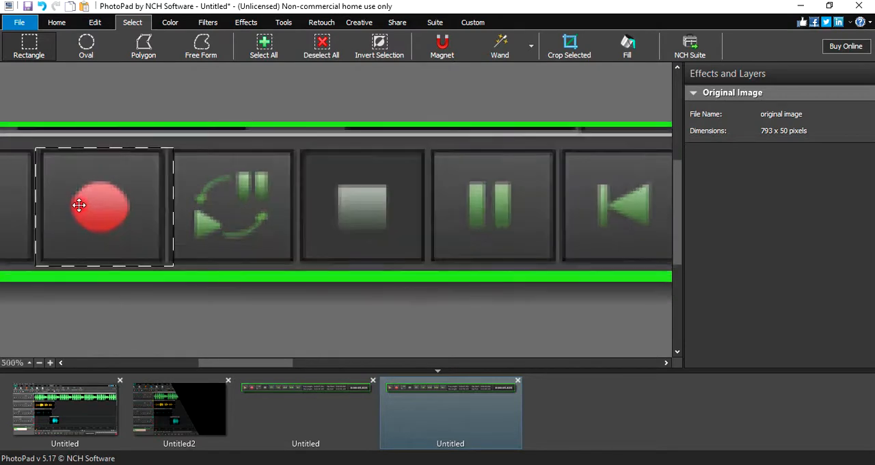
pyautogui.click(84, 44)
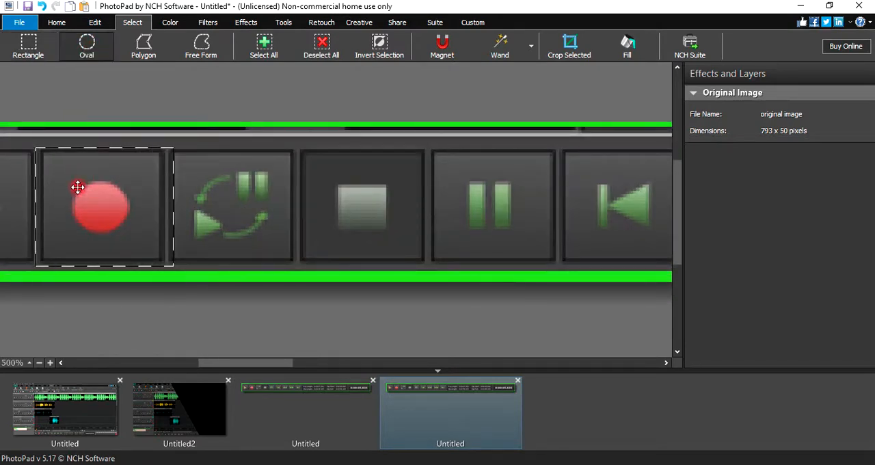
pyautogui.click(107, 128)
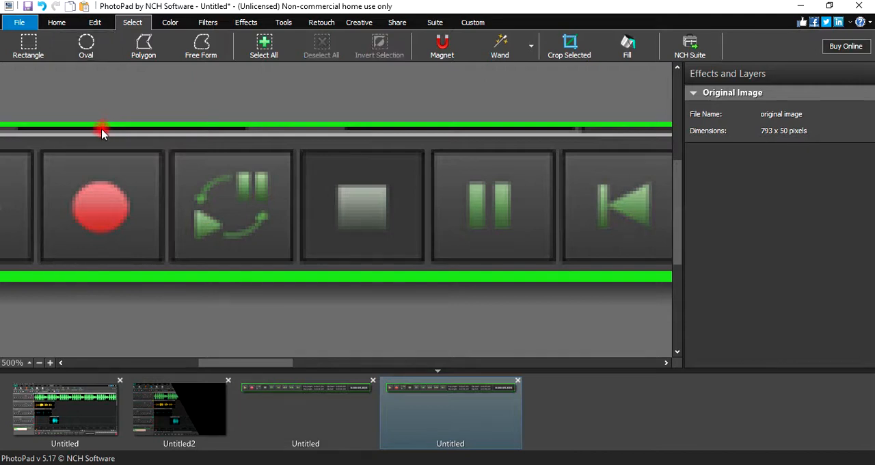
pyautogui.click(100, 43)
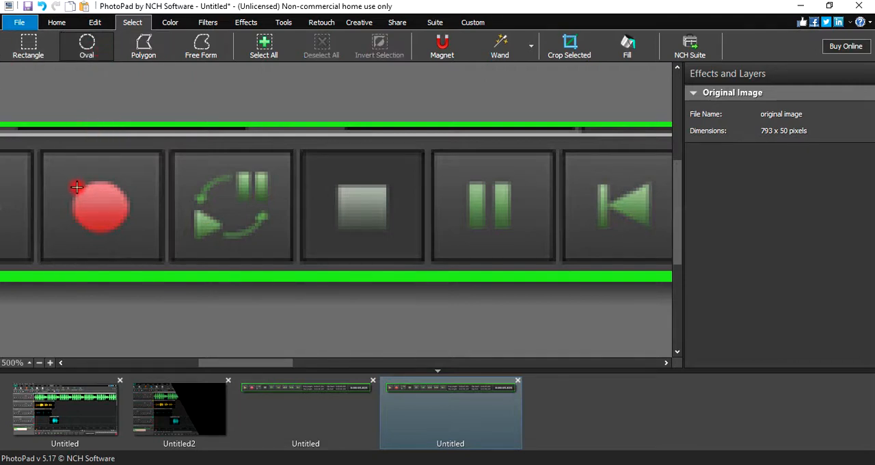
pyautogui.moveTo(77, 187); pyautogui.dragTo(114, 225)
pyautogui.moveTo(120, 235); pyautogui.dragTo(104, 205)
pyautogui.rightClick(104, 205)
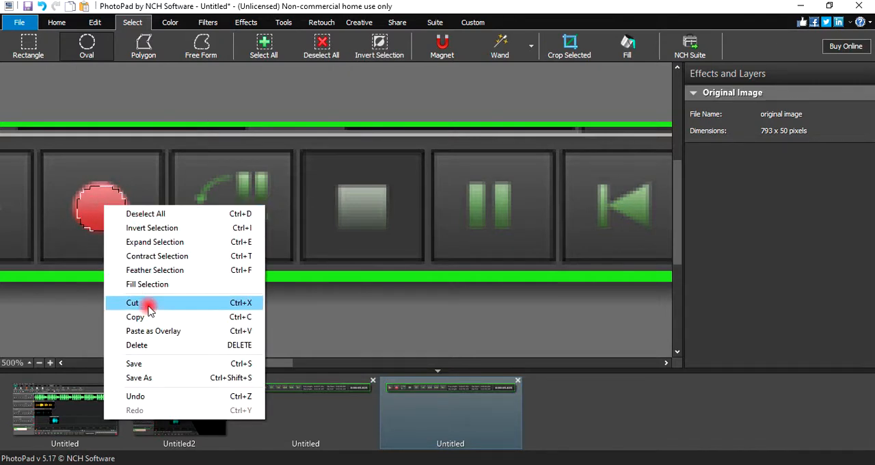
pyautogui.click(146, 373)
pyautogui.rightClick(631, 399)
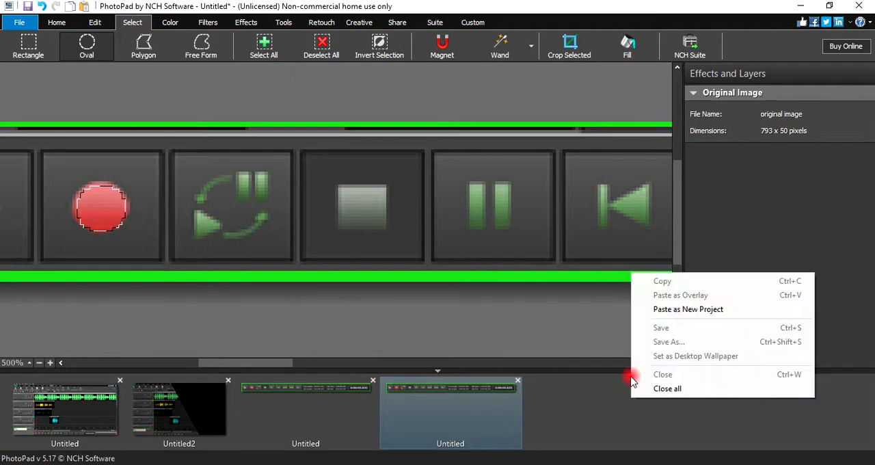
pyautogui.click(667, 312)
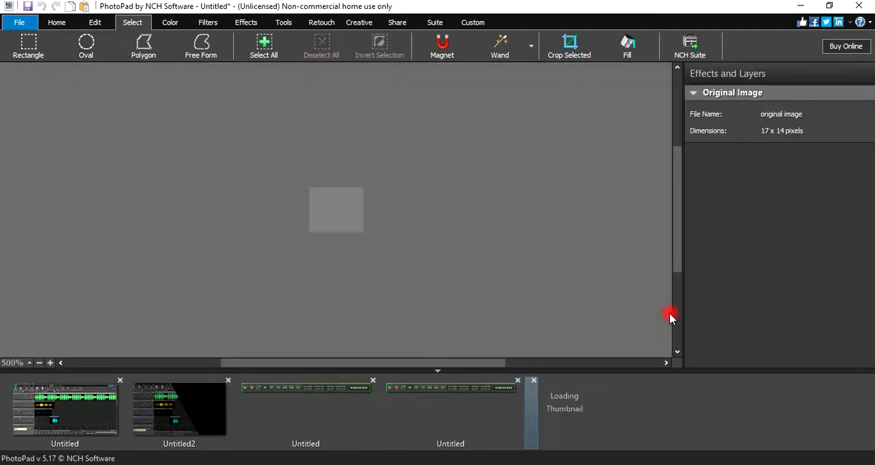
# - Copy the whole green-bordered controls strip and paste it as an overlay onto the black composite
pyautogui.click(455, 393)
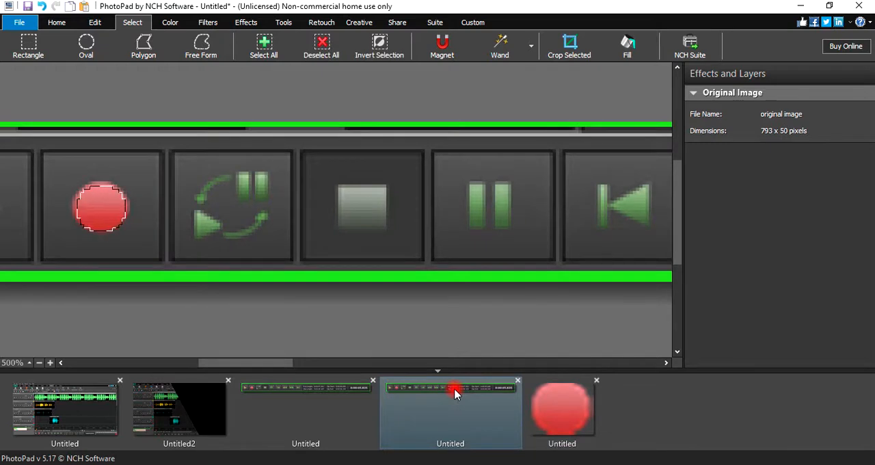
pyautogui.hotkey('ctrl', 'a')
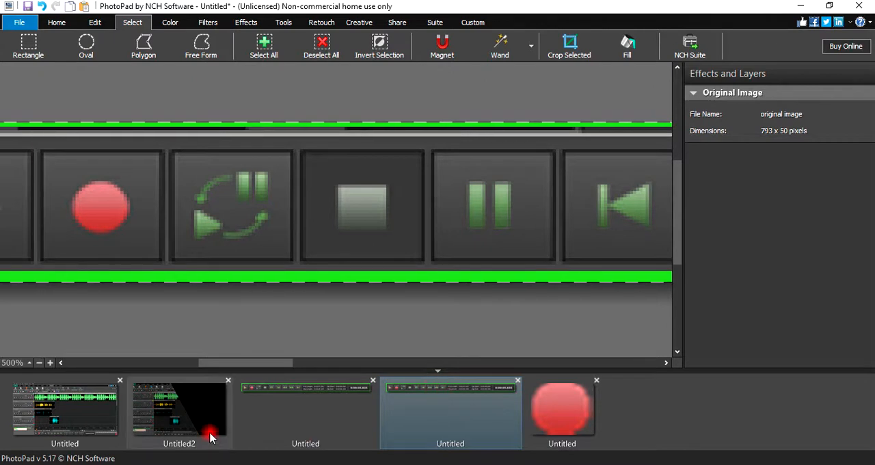
pyautogui.click(205, 400)
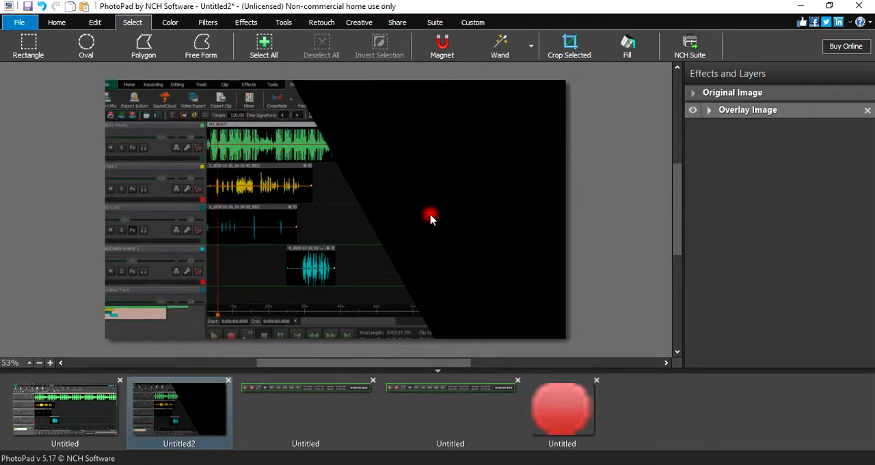
pyautogui.rightClick(309, 208)
pyautogui.click(385, 251)
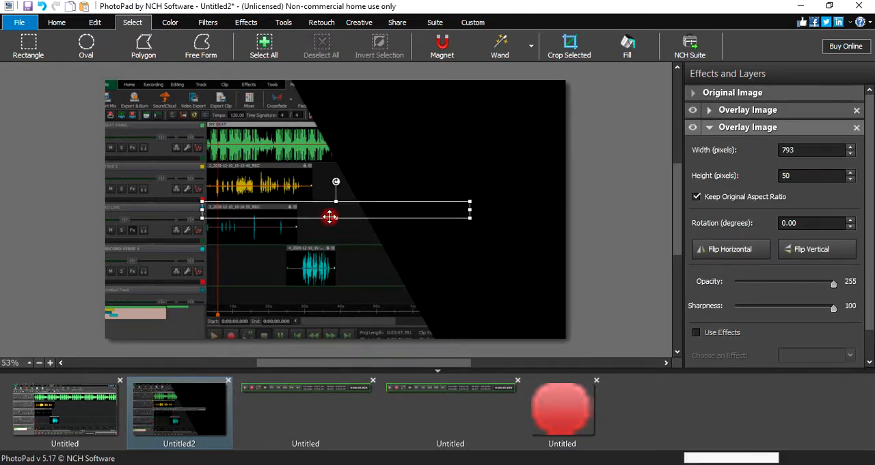
# - Enlarge the controls overlay to about 1185 x 75 pixels and place it lower on the canvas, tilted about 8.19 degrees clockwise
pyautogui.moveTo(335, 217)
pyautogui.mouseDown()
pyautogui.moveTo(335, 242)
pyautogui.moveTo(335, 227)
pyautogui.mouseUp()
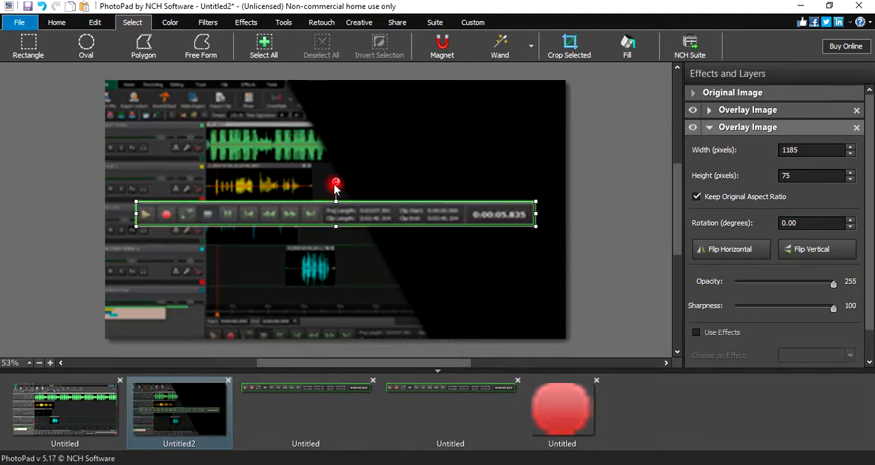
pyautogui.moveTo(358, 219); pyautogui.dragTo(358, 258)
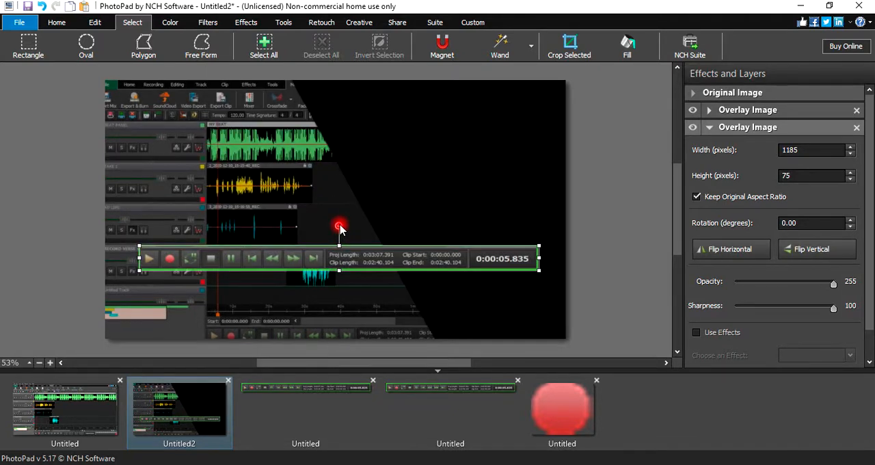
pyautogui.moveTo(341, 229); pyautogui.dragTo(345, 229)
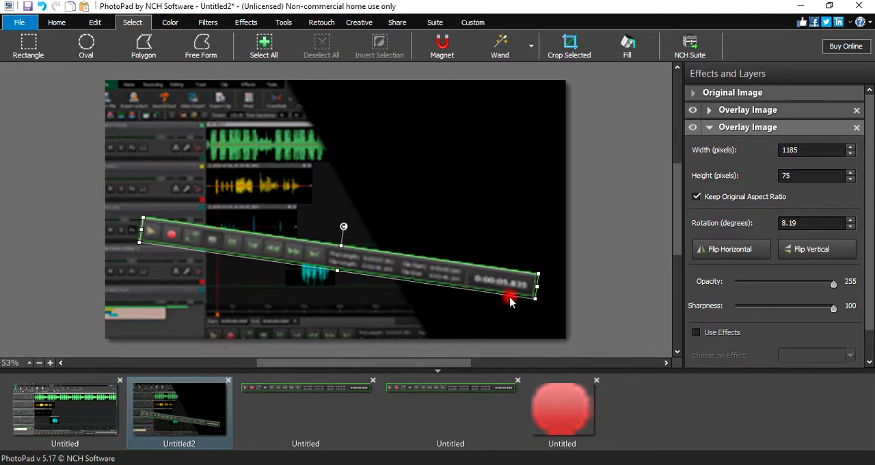
# - Apply a Color Boost filter to the red circle image with brightness 54 and amount 72
pyautogui.click(572, 414)
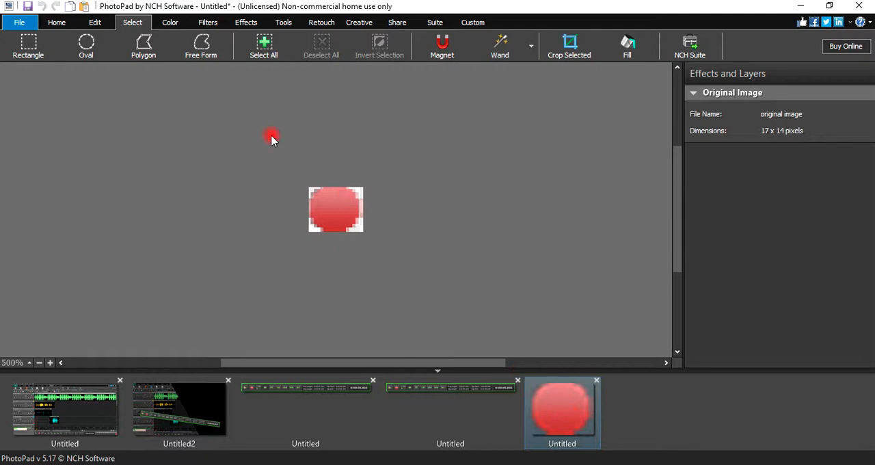
pyautogui.click(244, 23)
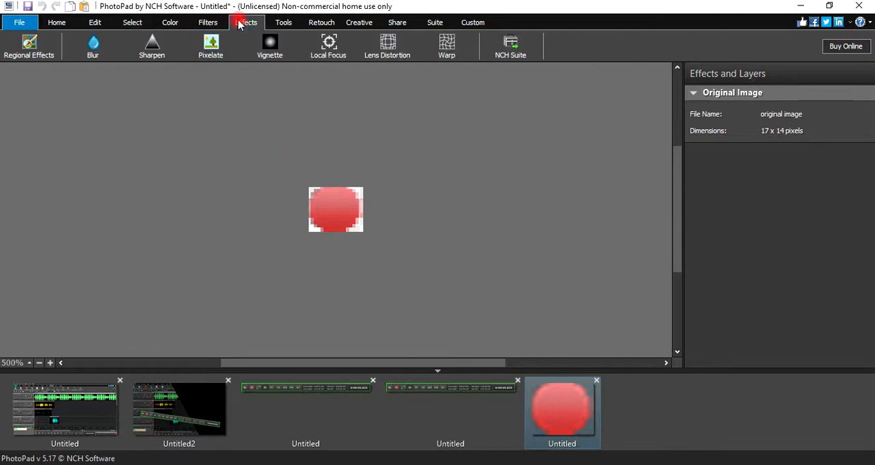
pyautogui.click(284, 24)
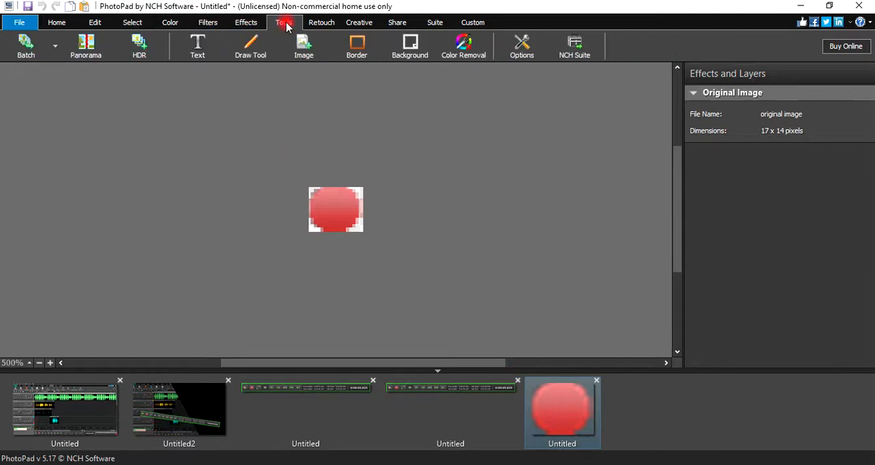
pyautogui.click(320, 22)
pyautogui.click(201, 23)
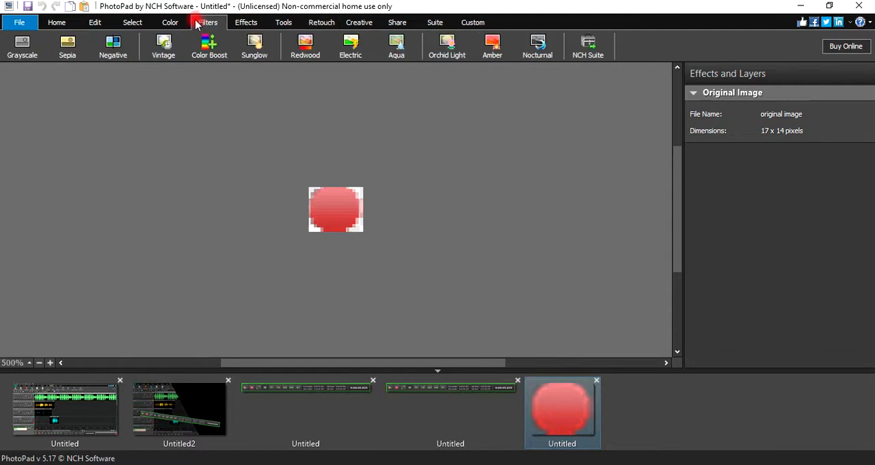
pyautogui.click(207, 45)
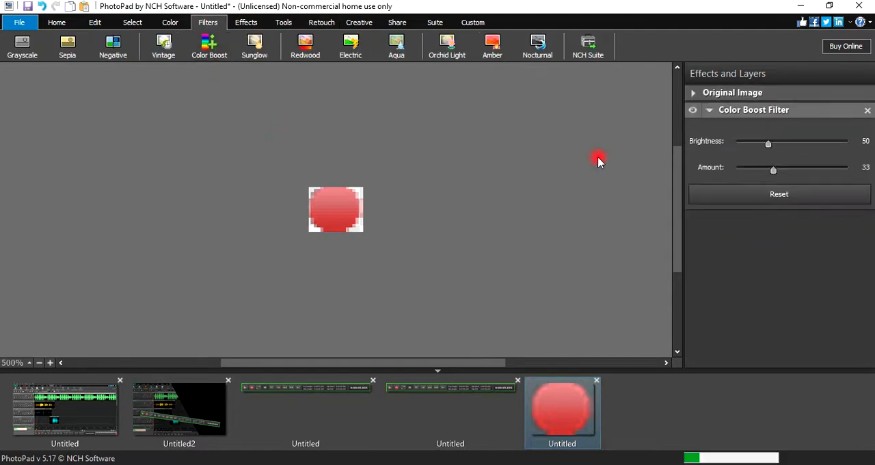
pyautogui.moveTo(767, 144); pyautogui.dragTo(873, 143)
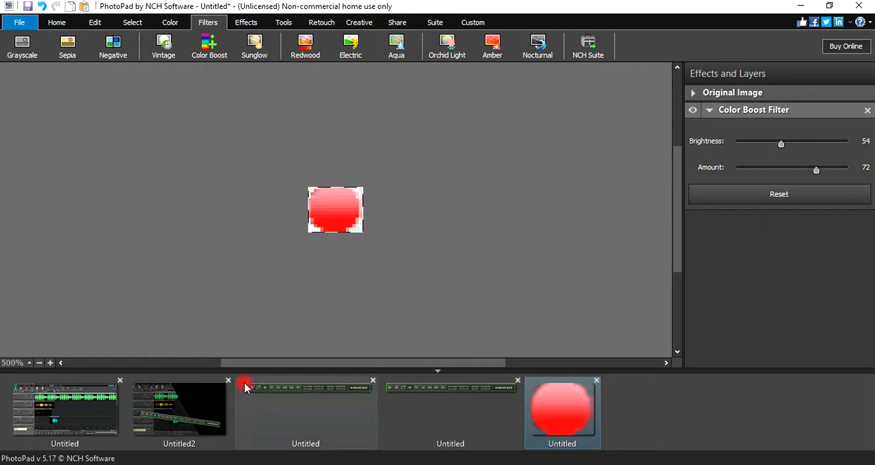
# - Paste the color-boosted red circle onto the composite as an overlay of 17 x 14 pixels
pyautogui.click(179, 409)
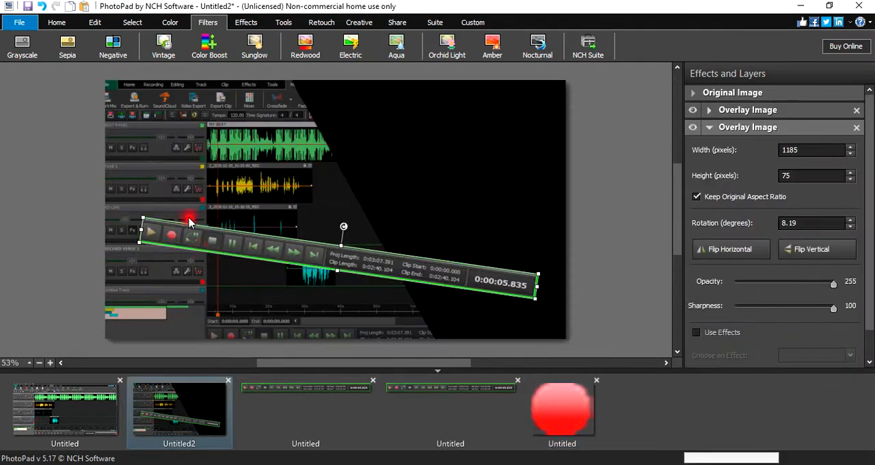
pyautogui.rightClick(180, 177)
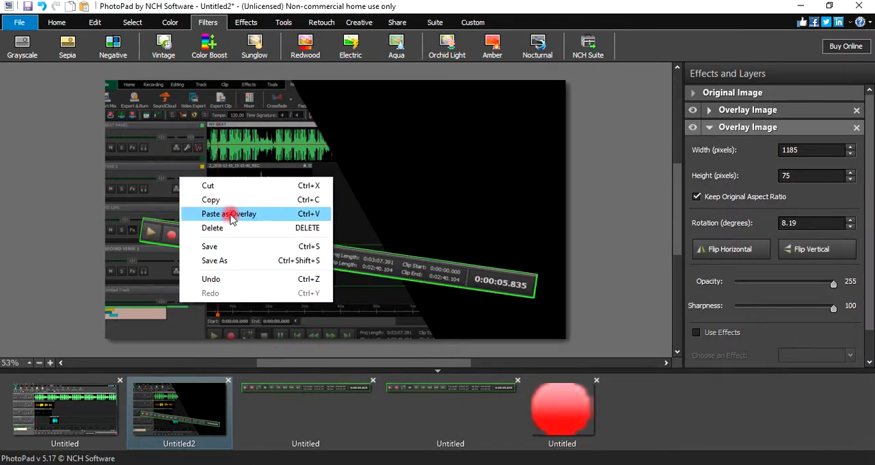
pyautogui.click(225, 213)
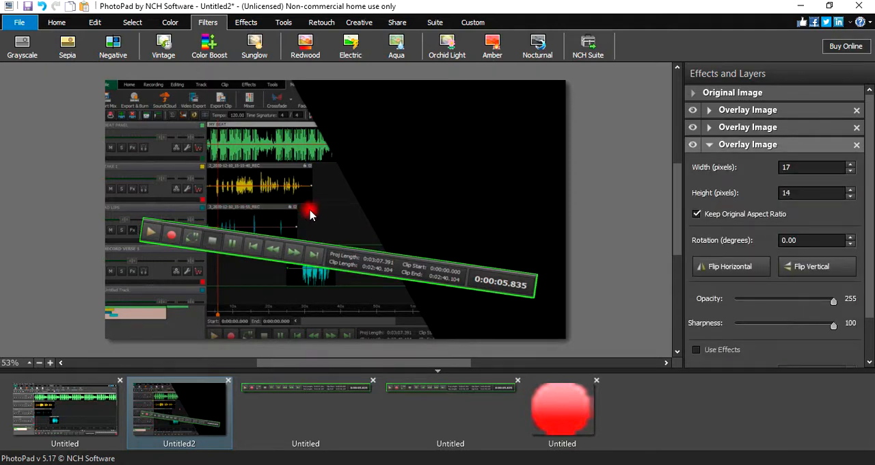
pyautogui.moveTo(309, 207); pyautogui.dragTo(311, 190)
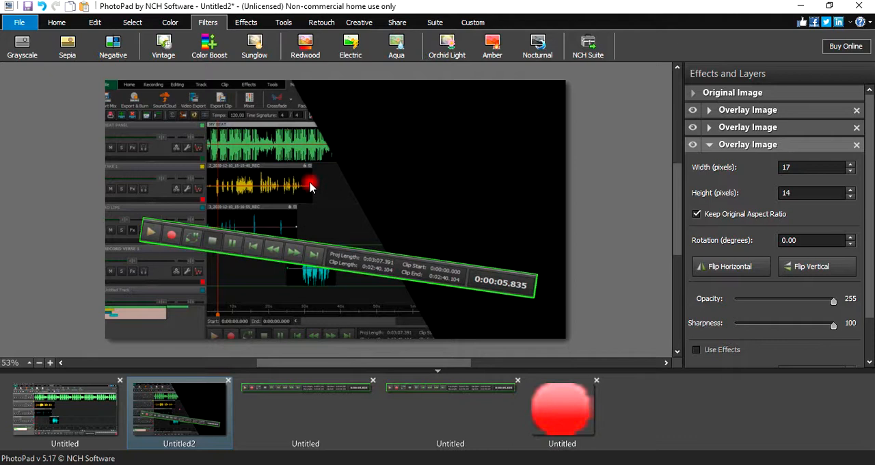
# - Paste two more copies of the red circle onto the composite as overlays
pyautogui.rightClick(311, 186)
pyautogui.click(338, 220)
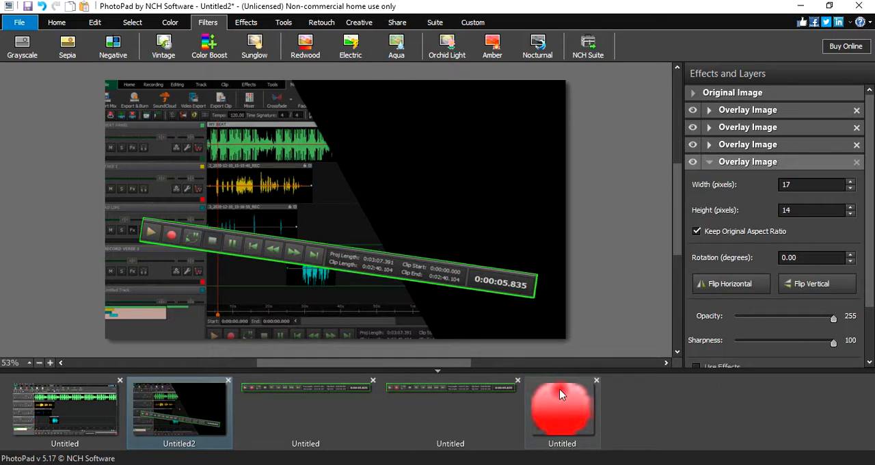
pyautogui.rightClick(335, 182)
pyautogui.click(395, 218)
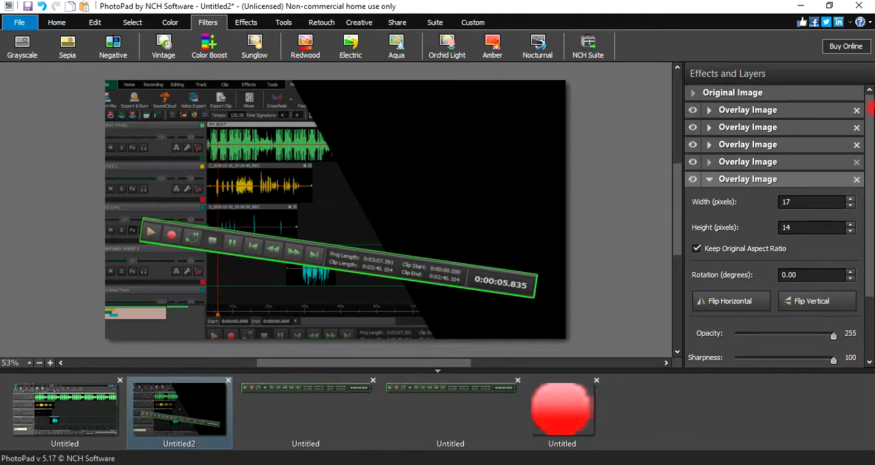
# - Delete the two most recently pasted red circle overlays from the composite
pyautogui.click(860, 178)
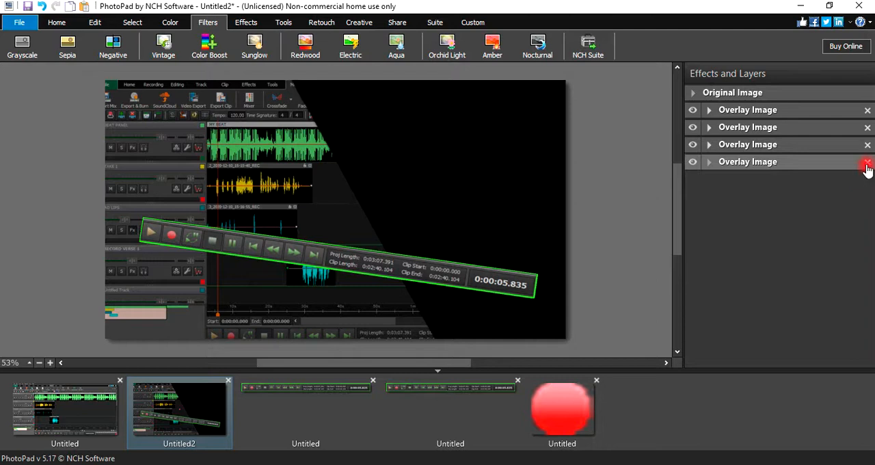
pyautogui.click(866, 164)
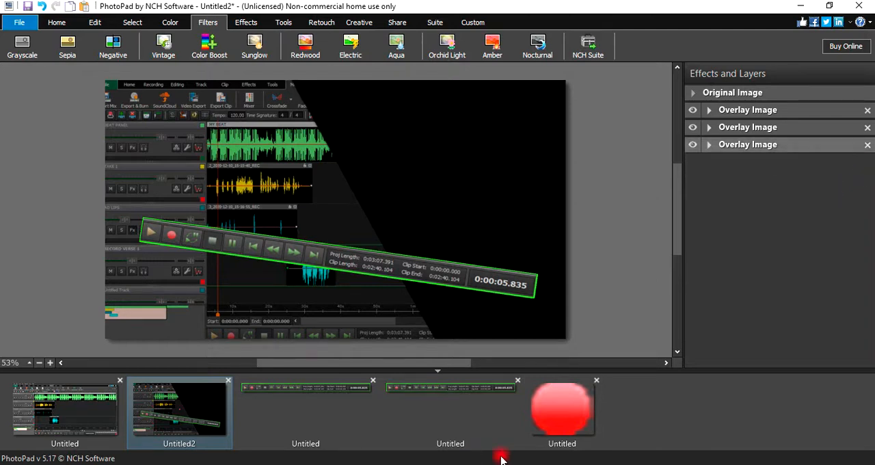
# - Create a new 500 x 500 pixel blank image with a bright red background, hex fc0303
pyautogui.click(19, 22)
pyautogui.click(33, 39)
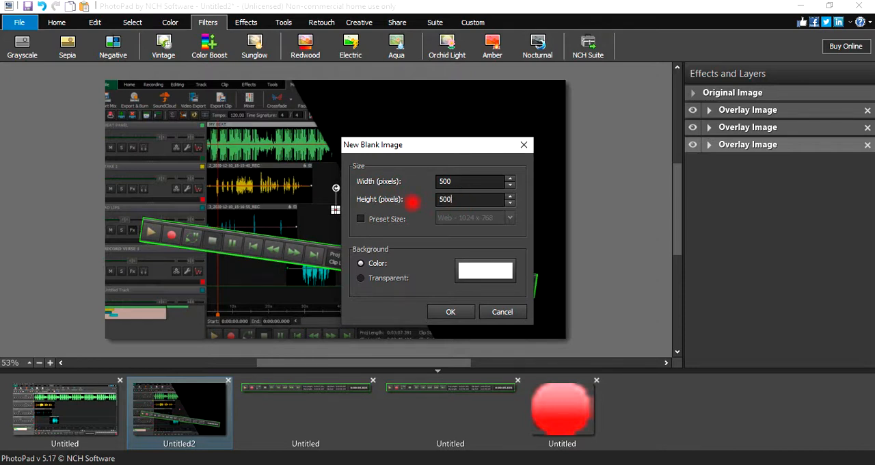
pyautogui.click(486, 268)
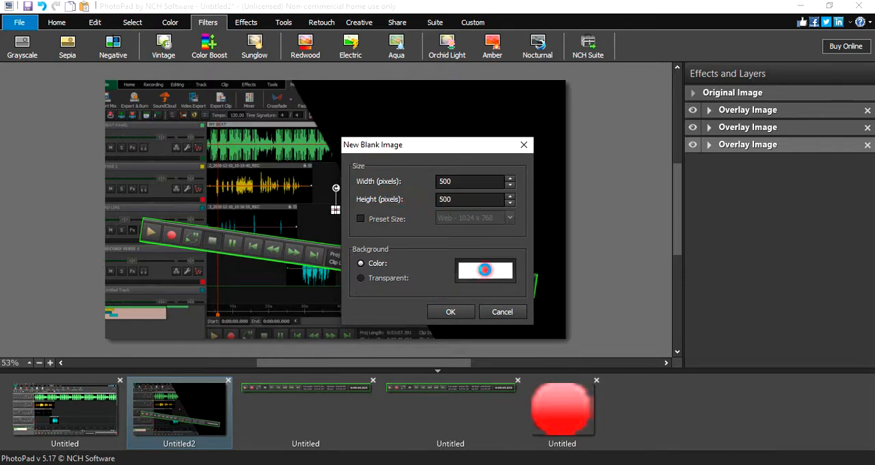
pyautogui.click(467, 125)
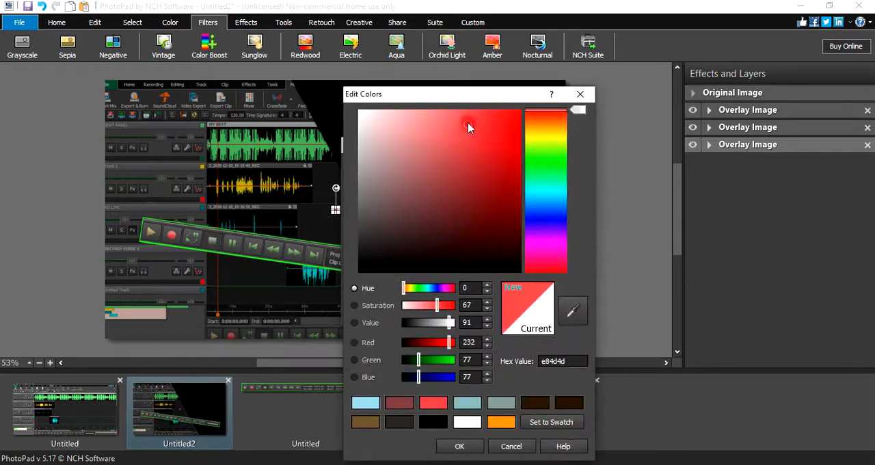
pyautogui.moveTo(468, 125); pyautogui.dragTo(544, 114)
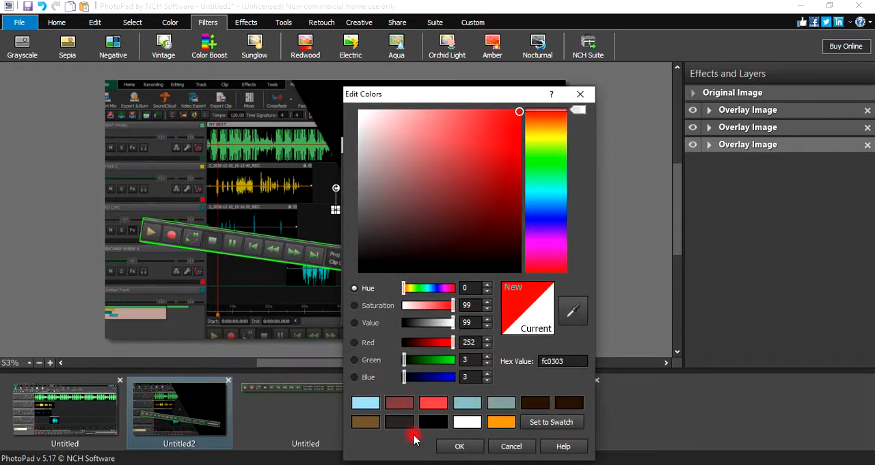
pyautogui.click(459, 445)
pyautogui.click(450, 311)
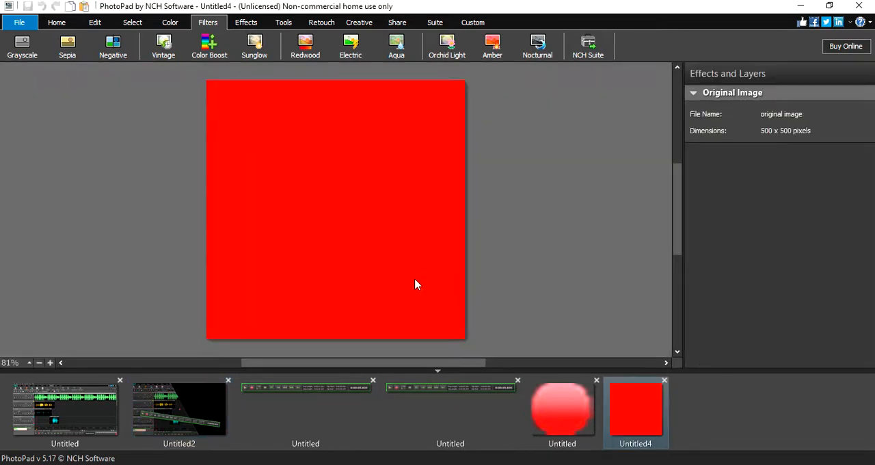
# - Apply a Redwood filter at amount 100 and a Color Boost filter with brightness 62 and amount 33 to the red image
pyautogui.click(301, 46)
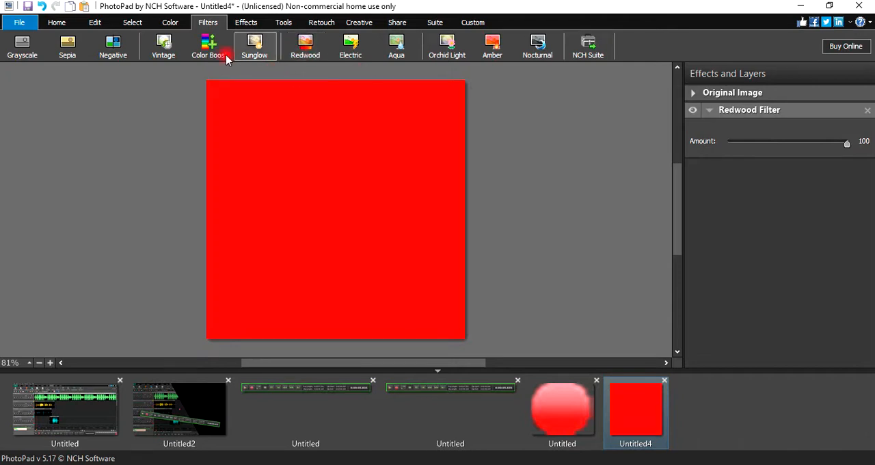
pyautogui.click(209, 49)
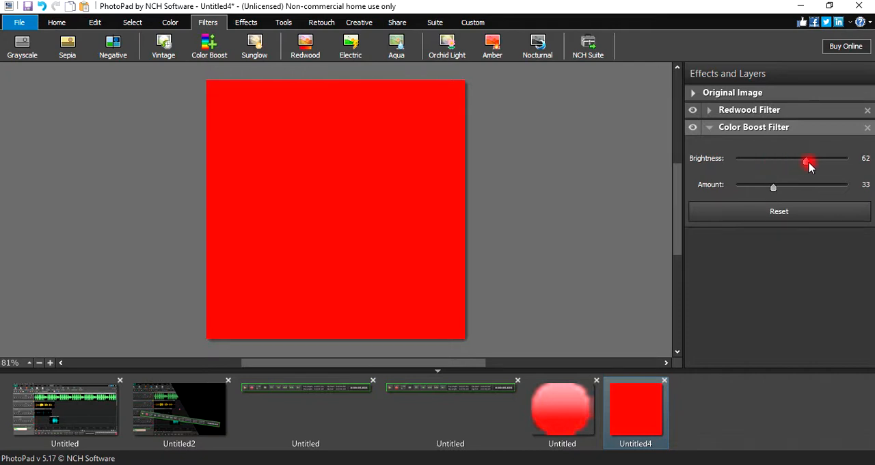
# - Add a white vignette with size 25 and strength 100 to the red image
pyautogui.click(250, 23)
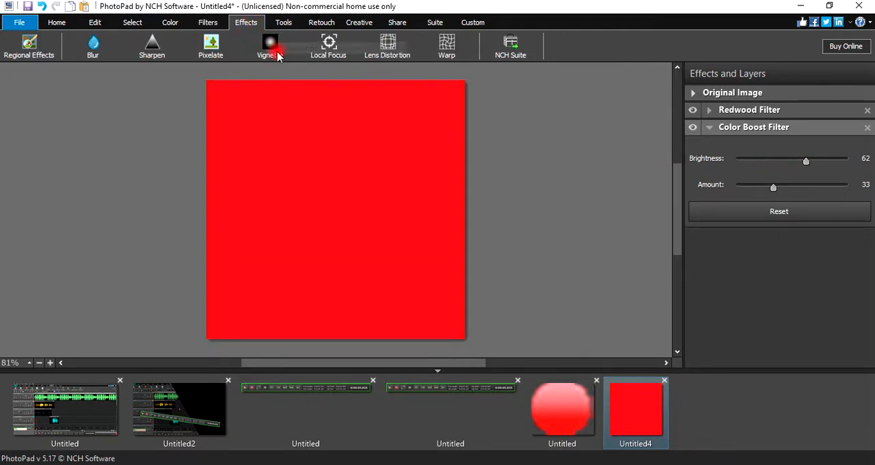
pyautogui.click(273, 50)
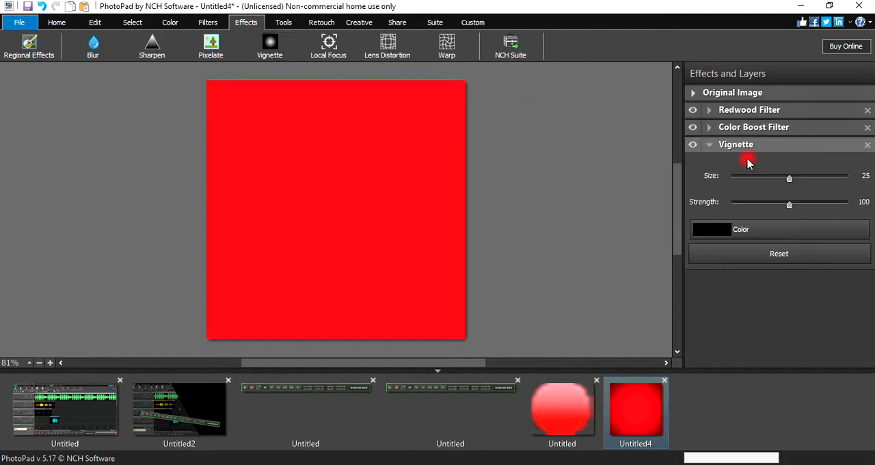
pyautogui.click(704, 231)
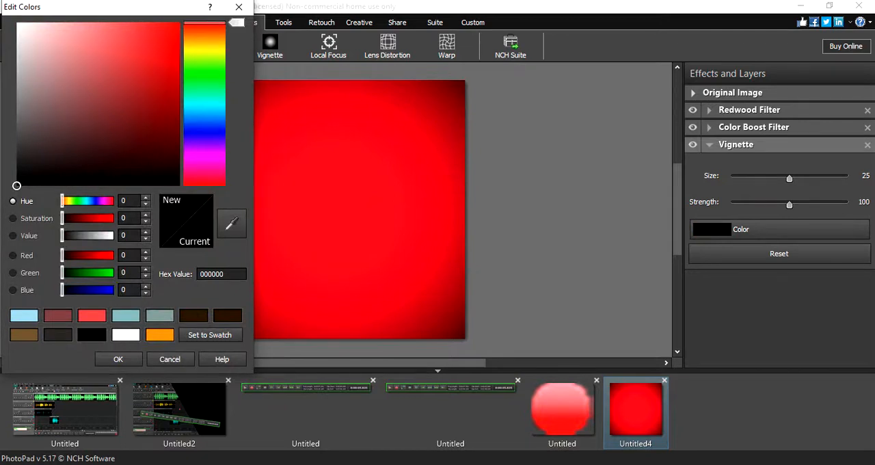
pyautogui.click(16, 25)
pyautogui.click(126, 359)
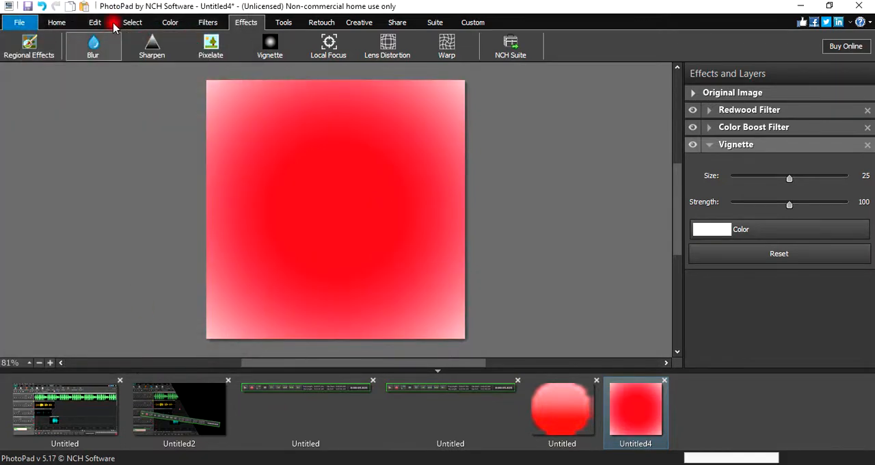
# - Select a circle of about 119 x 114 pixels near the red gradient's upper-left corner and copy it
pyautogui.click(133, 22)
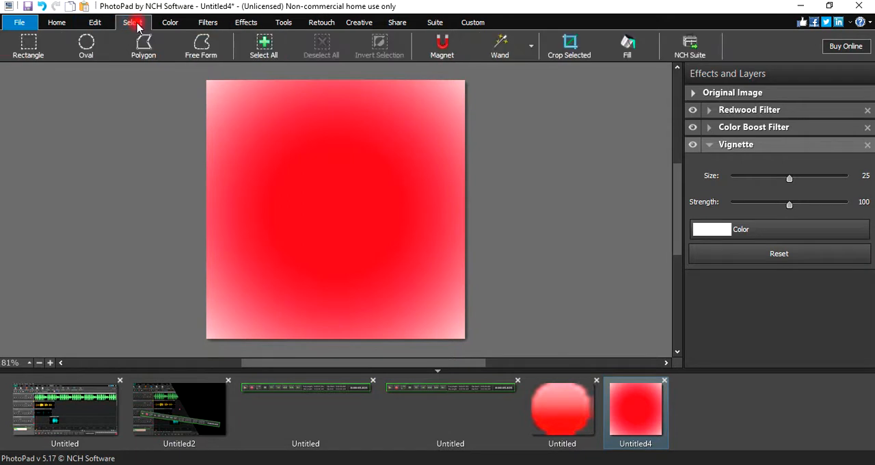
pyautogui.click(86, 45)
pyautogui.moveTo(280, 102); pyautogui.dragTo(219, 161)
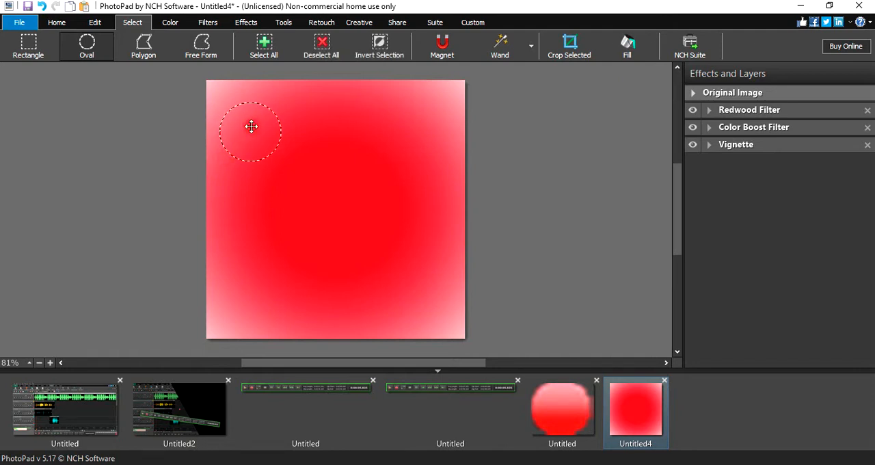
pyautogui.moveTo(250, 127); pyautogui.dragTo(243, 106)
pyautogui.rightClick(242, 106)
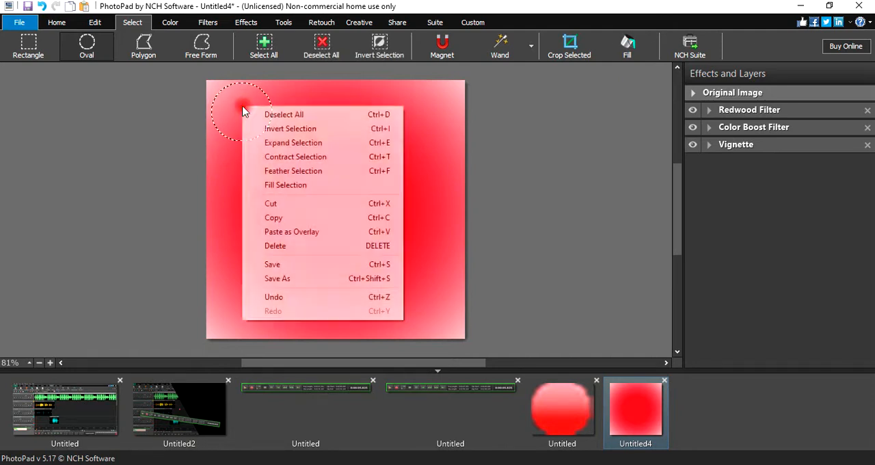
pyautogui.click(257, 217)
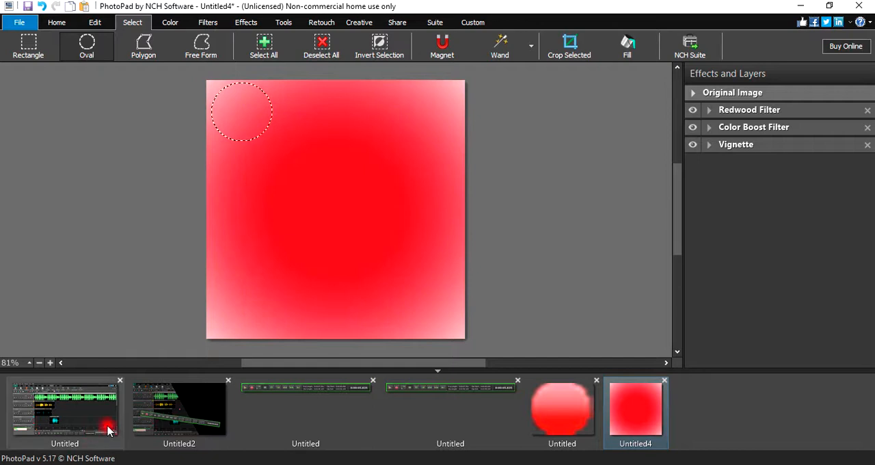
# - Delete the remaining small red circle overlay from the black-canvas composite
pyautogui.click(174, 410)
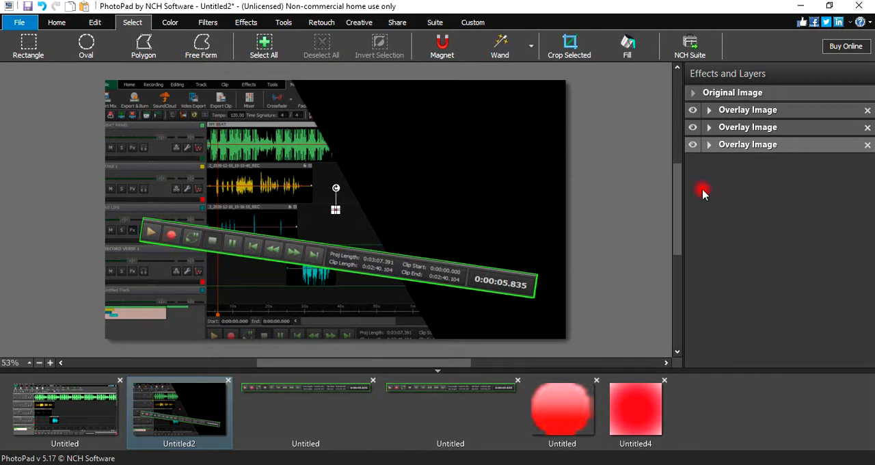
pyautogui.click(867, 147)
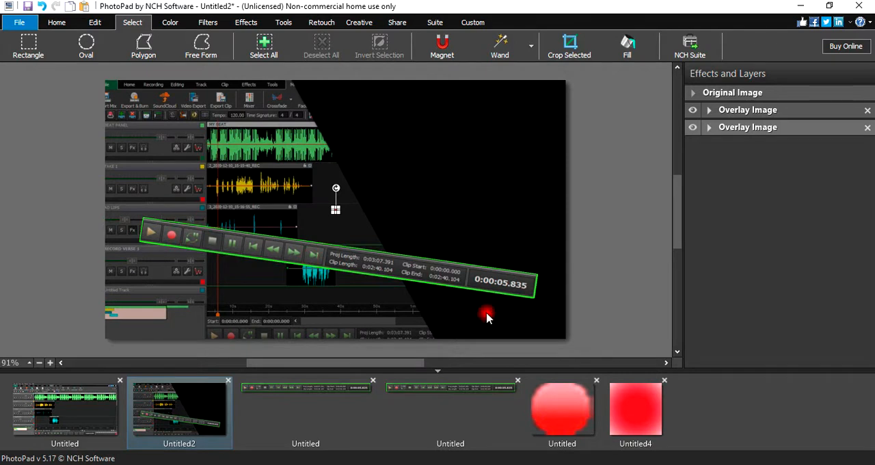
pyautogui.click(324, 403)
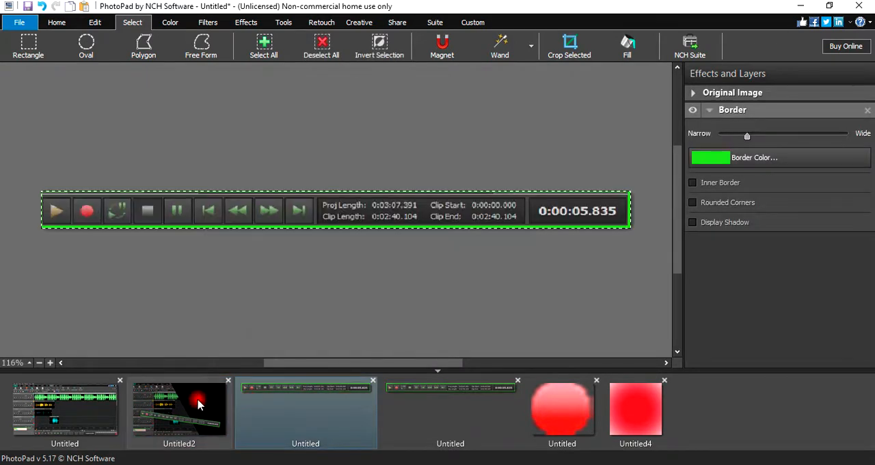
pyautogui.click(198, 405)
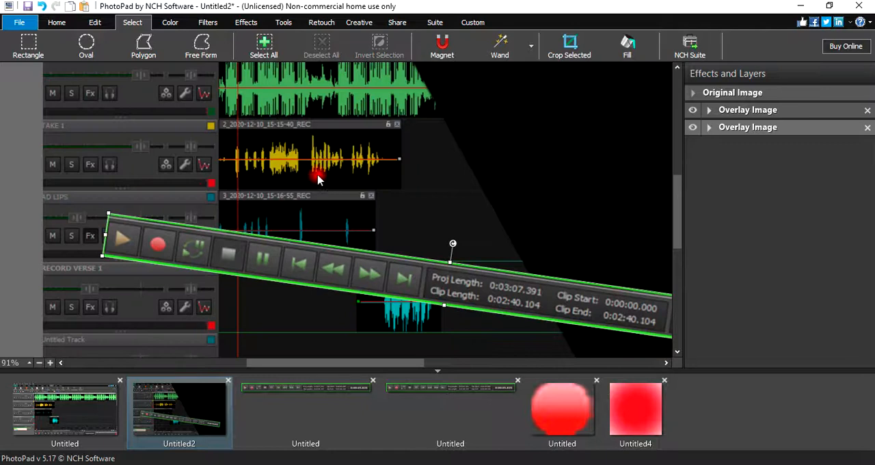
# - Paste the copied gradient circle onto the composite as an overlay of 119 x 114 pixels
pyautogui.rightClick(318, 178)
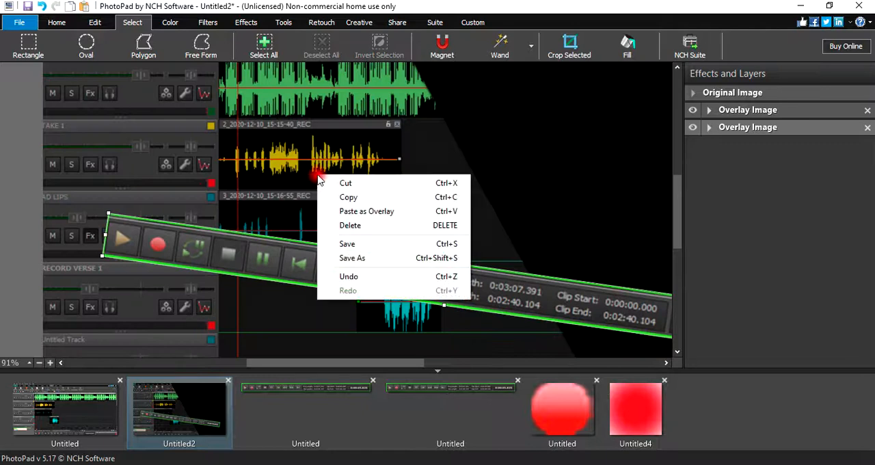
pyautogui.click(363, 215)
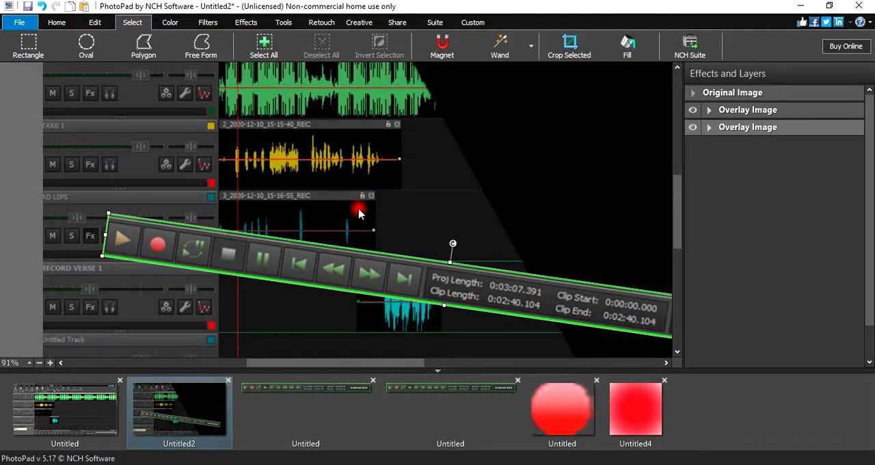
pyautogui.click(39, 368)
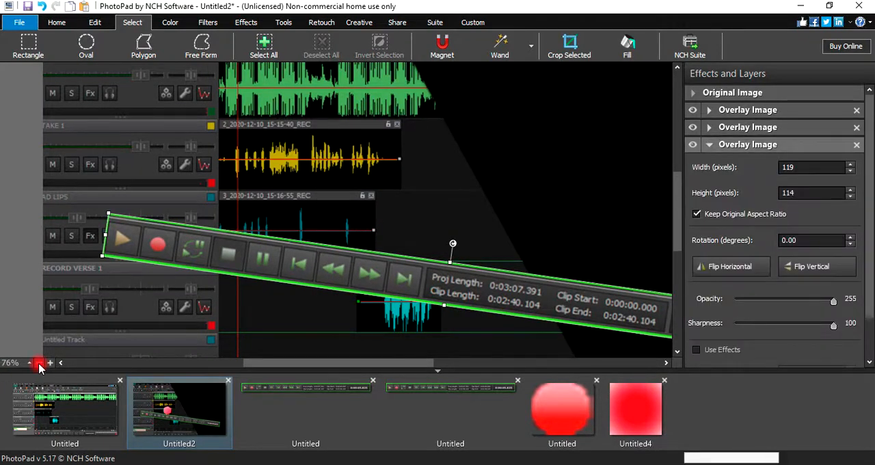
pyautogui.click(39, 368)
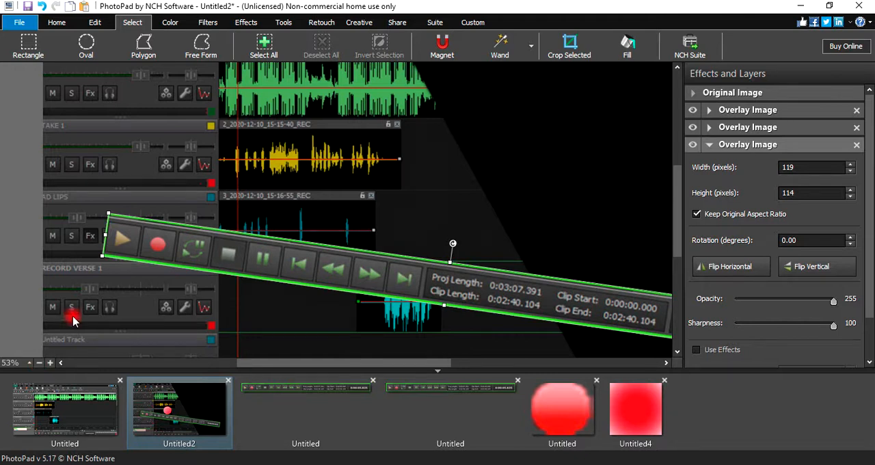
pyautogui.scroll(-2, 112, 287)
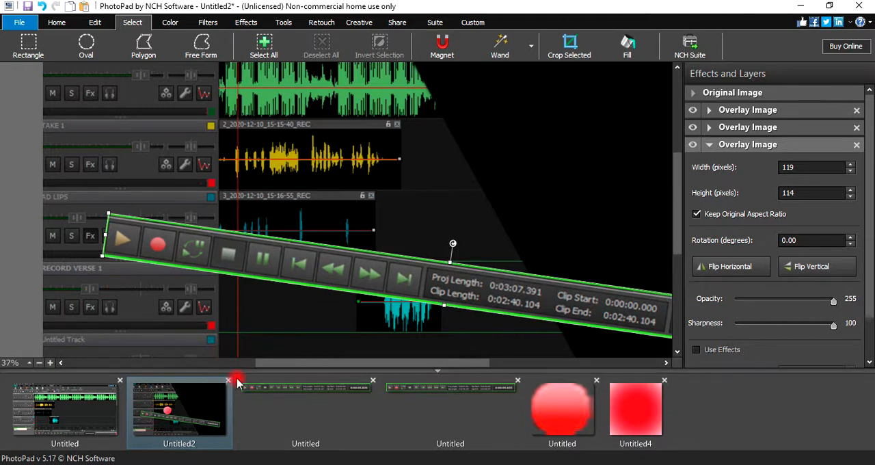
pyautogui.moveTo(312, 361); pyautogui.dragTo(345, 358)
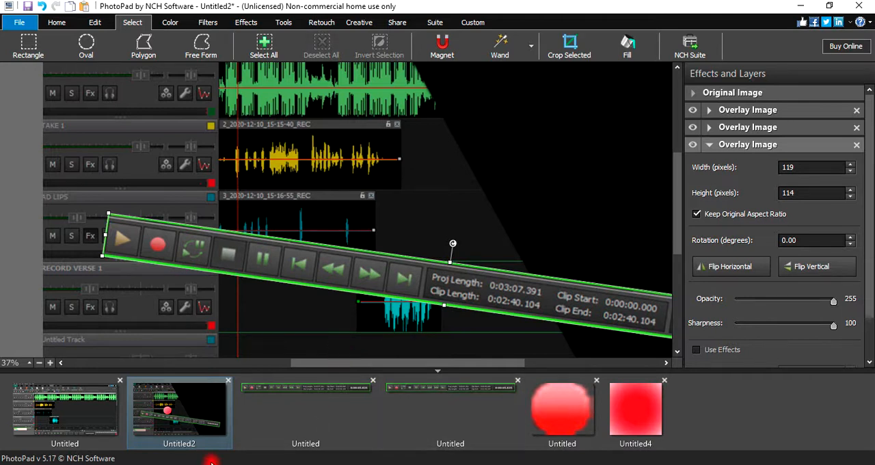
pyautogui.rightClick(246, 134)
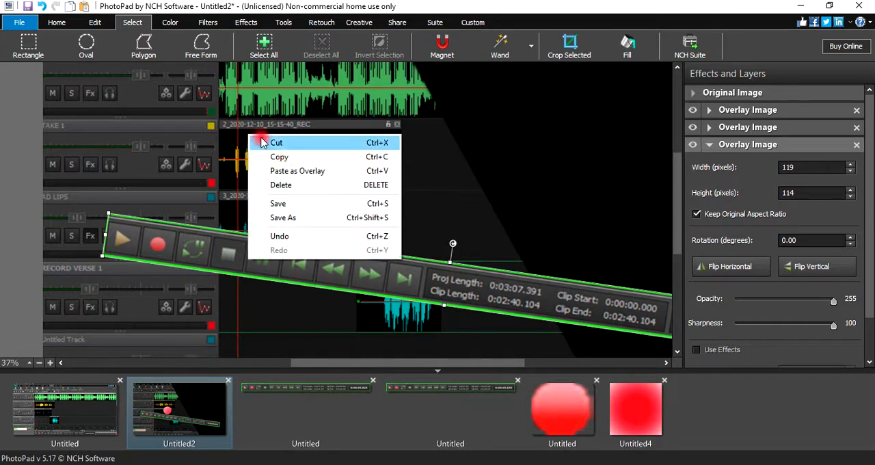
pyautogui.click(298, 170)
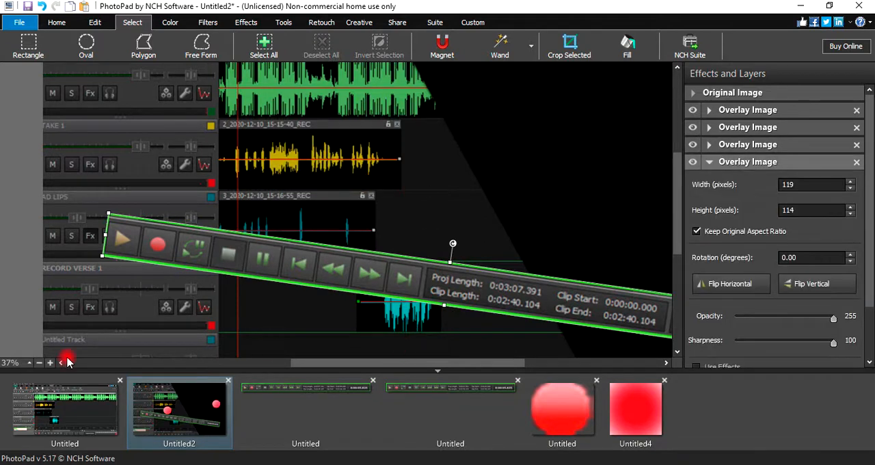
pyautogui.click(39, 363)
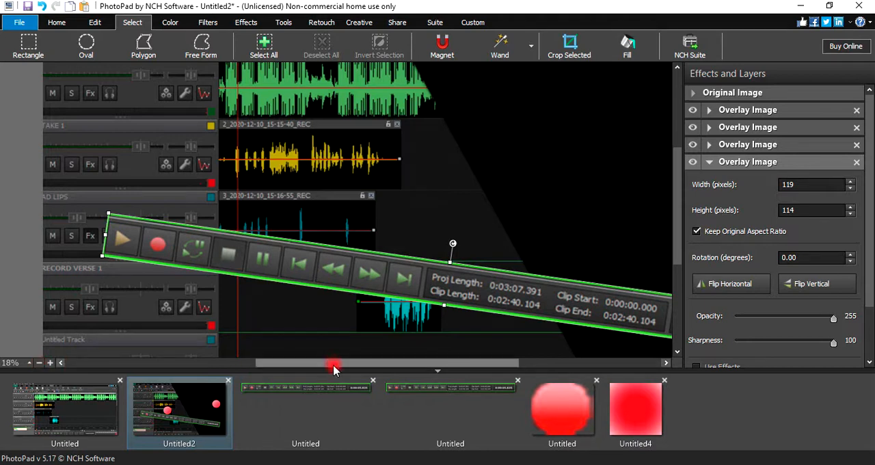
pyautogui.moveTo(336, 364); pyautogui.dragTo(412, 365)
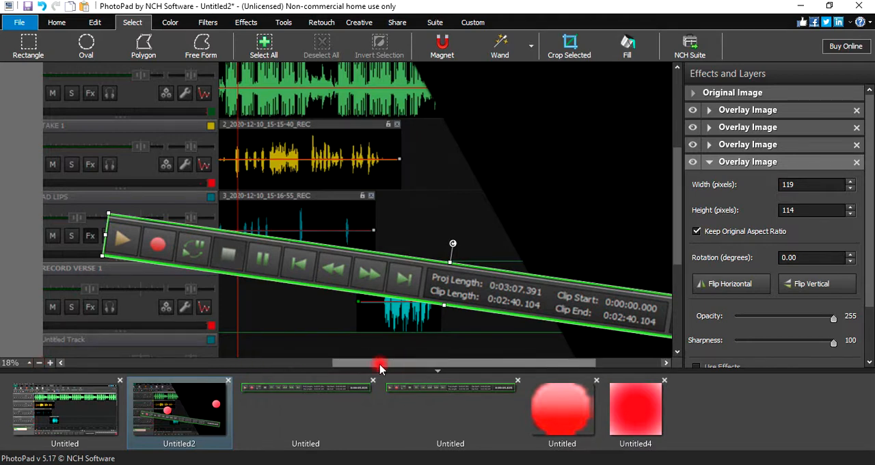
pyautogui.click(277, 393)
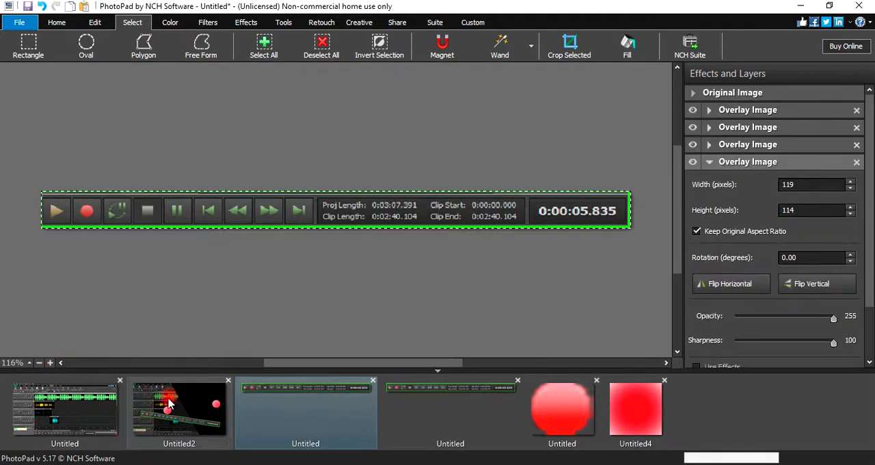
pyautogui.click(171, 403)
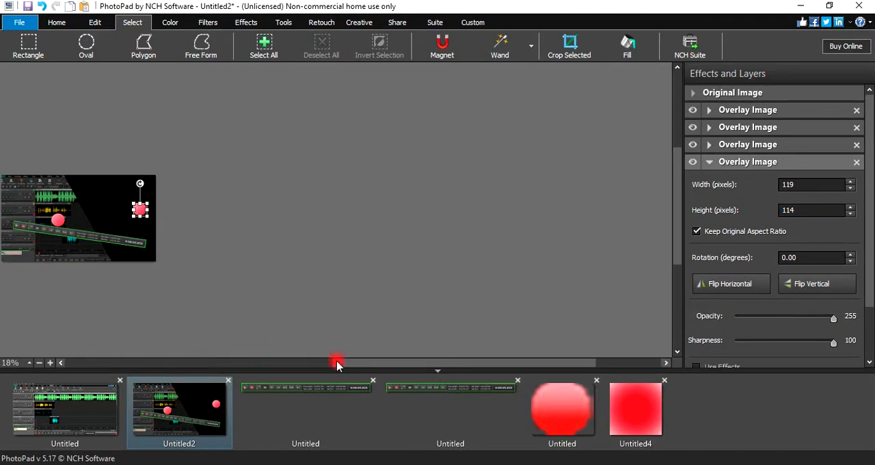
pyautogui.moveTo(333, 361); pyautogui.dragTo(246, 364)
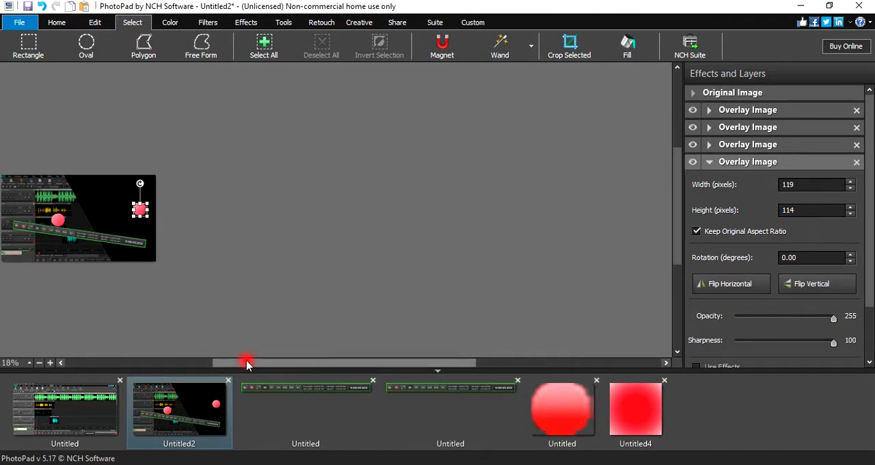
pyautogui.click(857, 164)
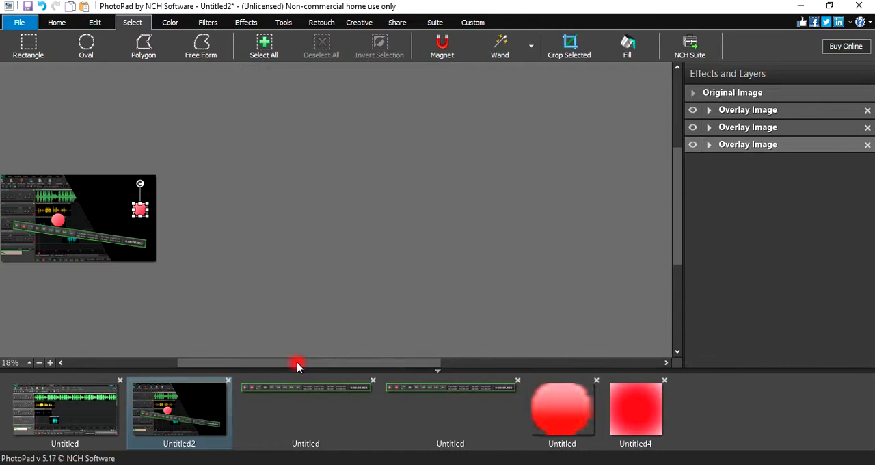
pyautogui.click(306, 404)
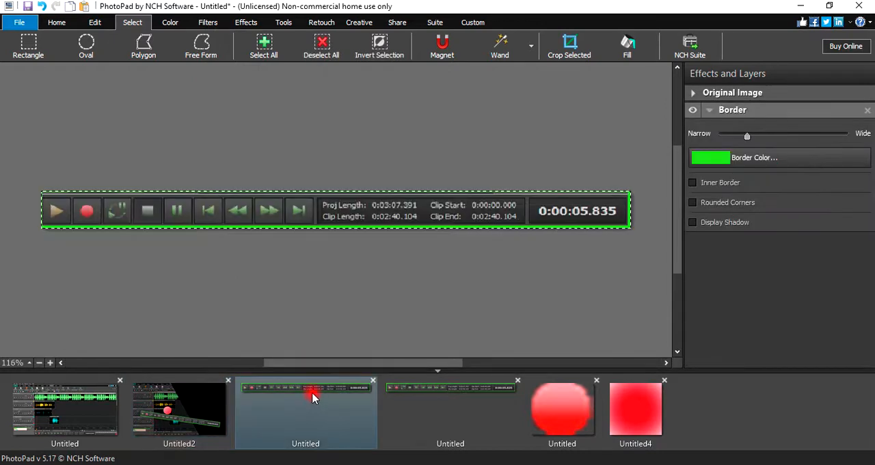
# - Move the gradient circle overlay onto the record button of the tilted green-framed controls
pyautogui.click(202, 405)
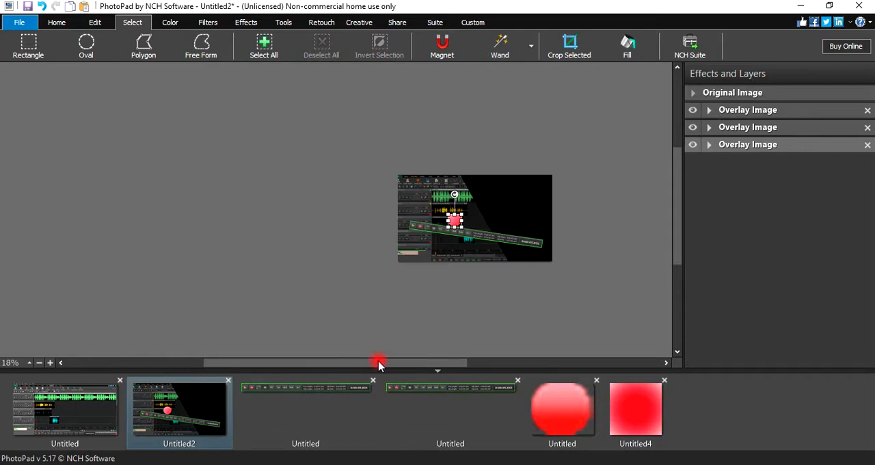
pyautogui.click(321, 410)
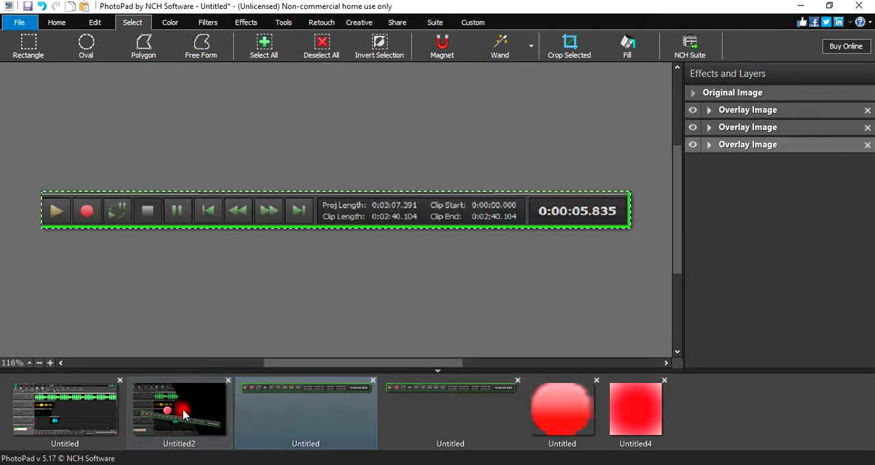
pyautogui.click(188, 415)
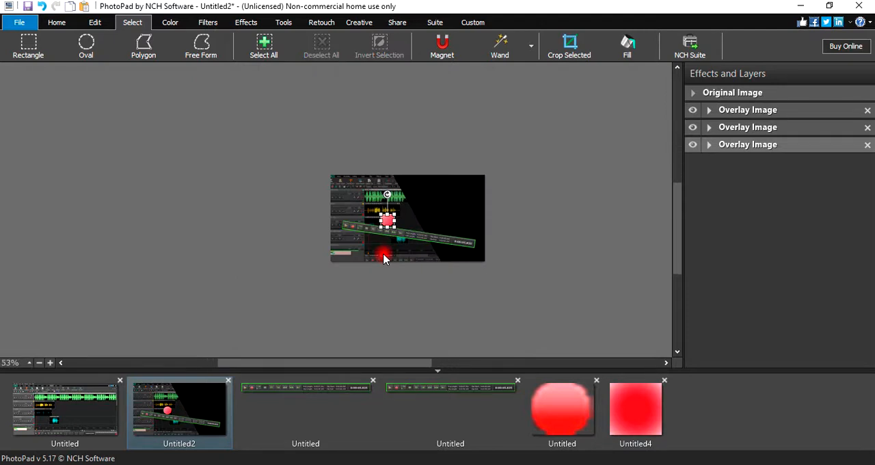
pyautogui.click(304, 402)
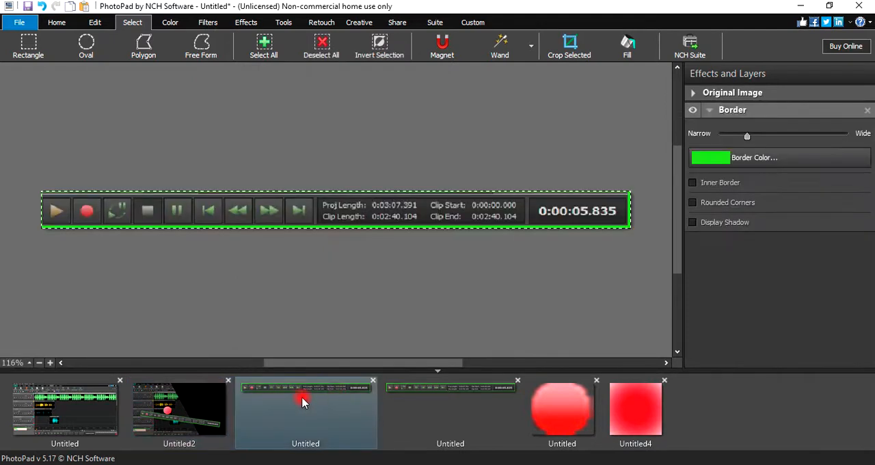
pyautogui.click(203, 403)
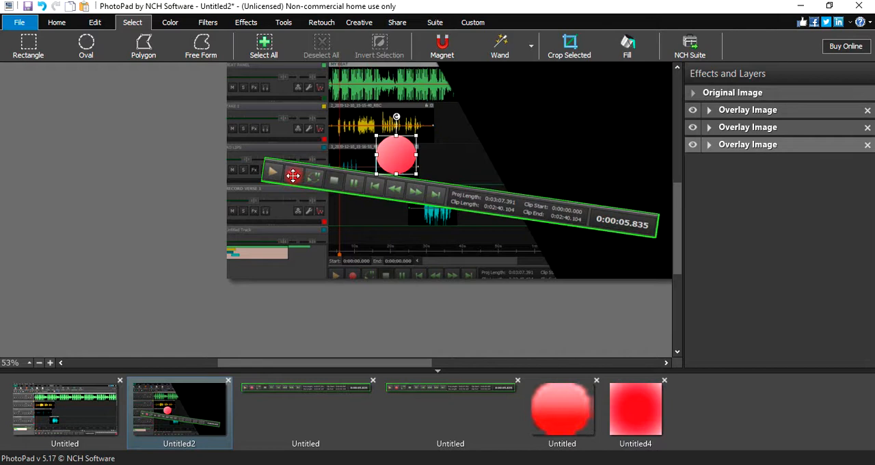
pyautogui.click(288, 404)
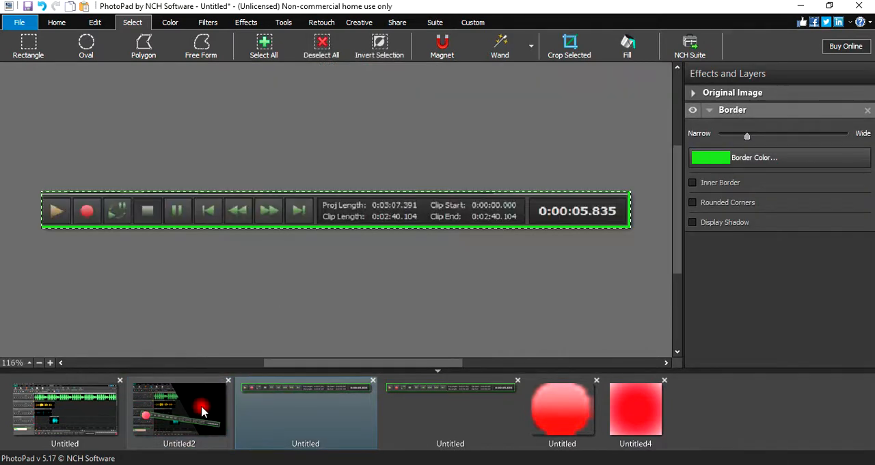
pyautogui.click(203, 408)
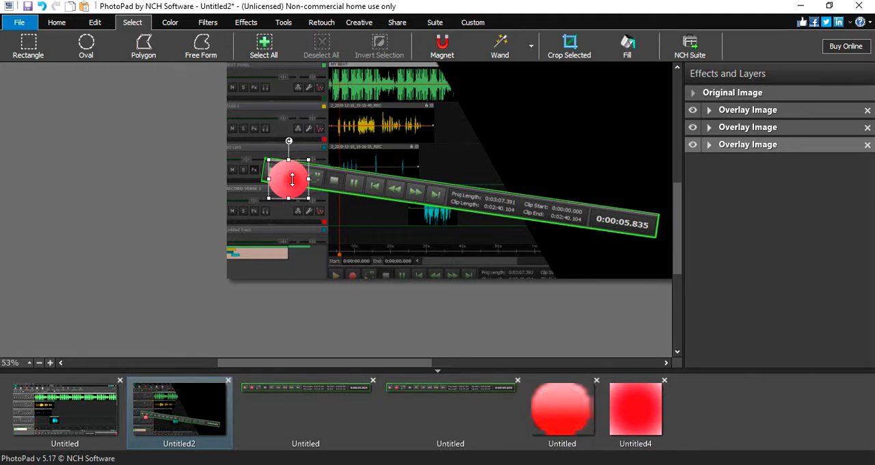
# - Shrink the gradient circle overlay to about the record button's size and center it on that button
pyautogui.click(298, 387)
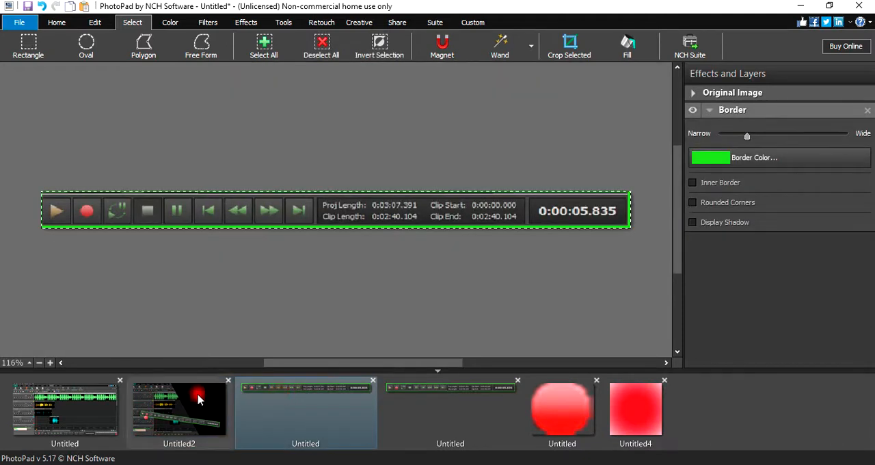
pyautogui.click(198, 399)
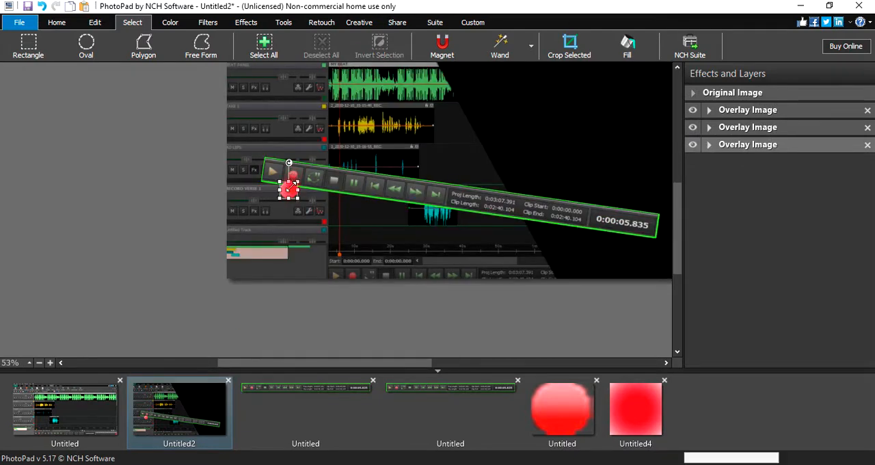
pyautogui.moveTo(290, 186); pyautogui.dragTo(166, 413)
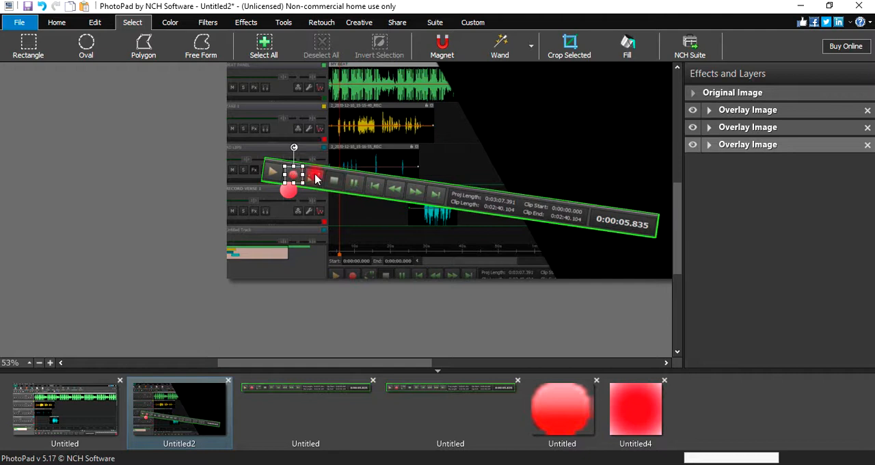
pyautogui.moveTo(315, 179); pyautogui.dragTo(320, 283)
# - Delete the gradient circle overlay from the Untitled2 composite
pyautogui.click(867, 145)
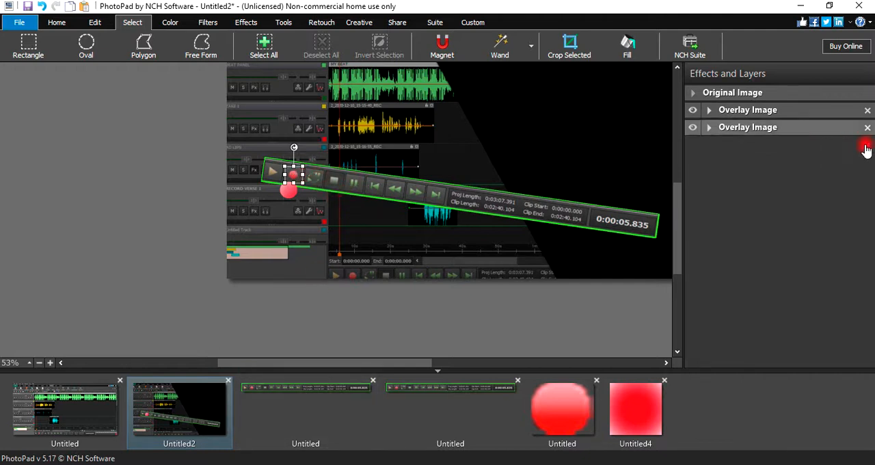
pyautogui.click(39, 363)
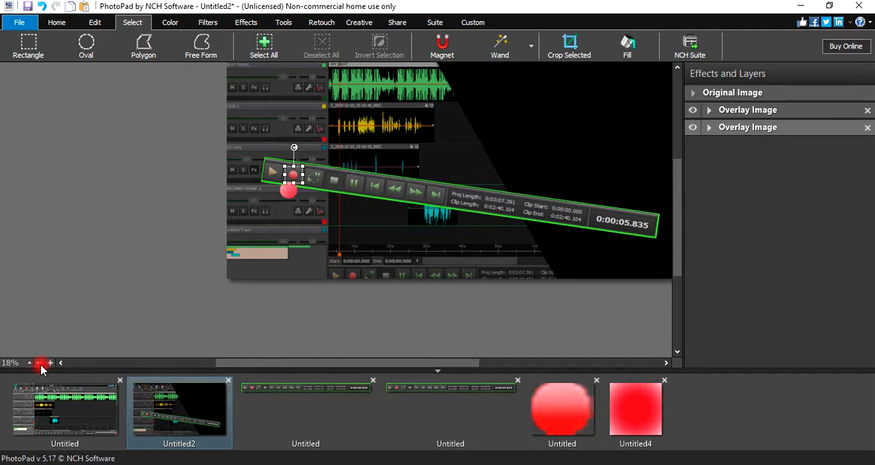
pyautogui.click(246, 403)
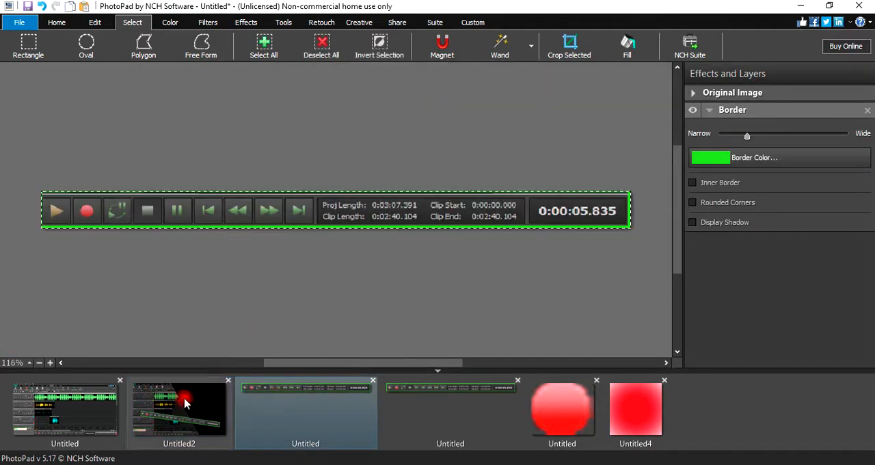
pyautogui.click(186, 402)
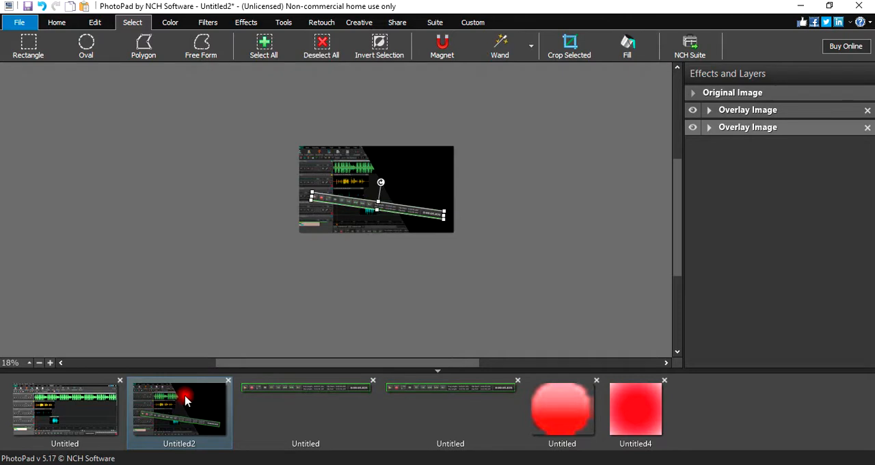
pyautogui.click(287, 404)
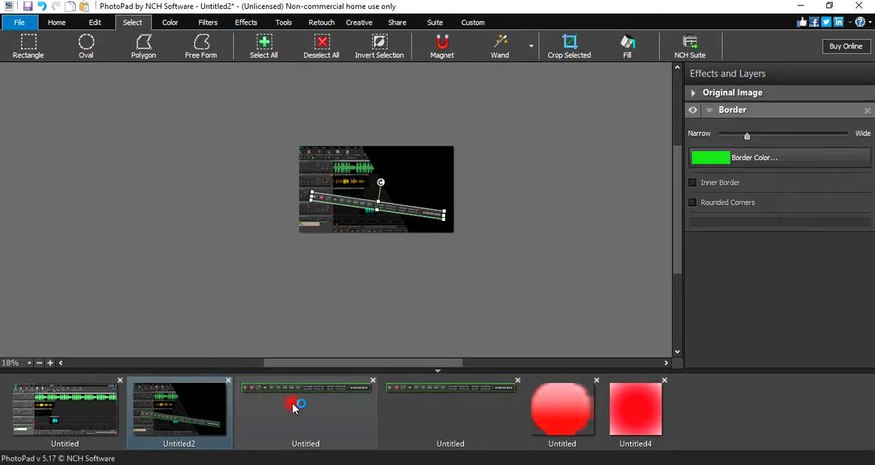
pyautogui.click(226, 406)
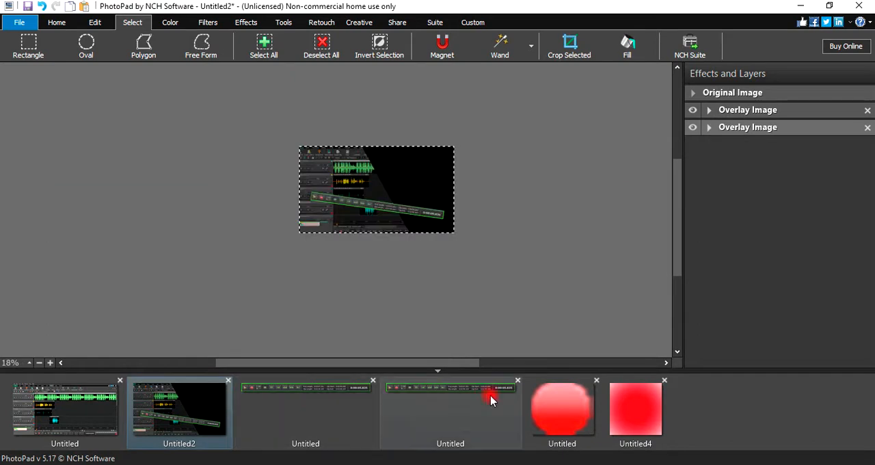
# - Copy the entire composite and paste it as a new 1366 x 768 project
pyautogui.rightClick(379, 176)
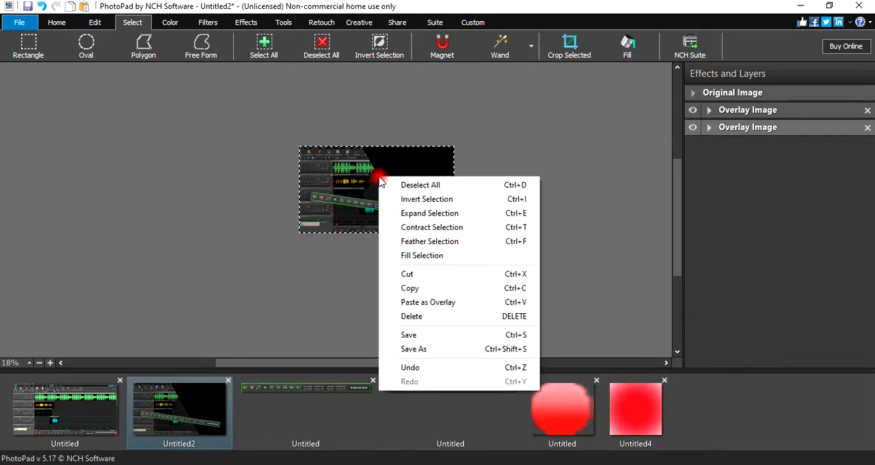
pyautogui.click(431, 287)
pyautogui.rightClick(689, 403)
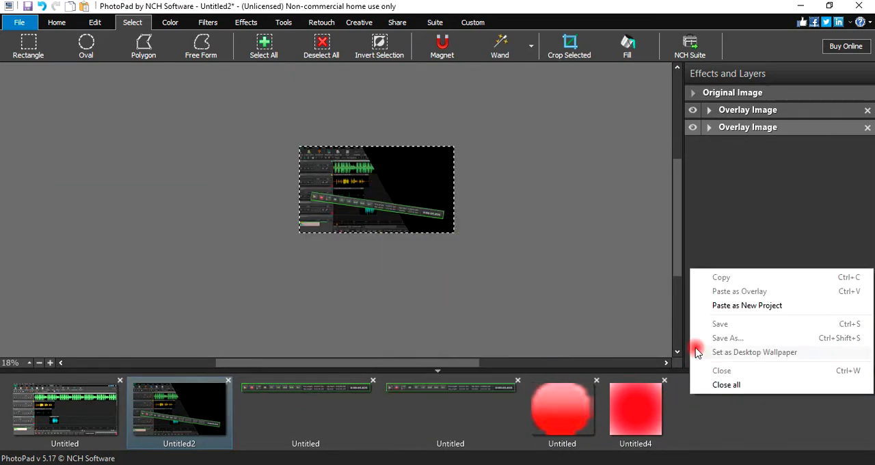
pyautogui.click(739, 307)
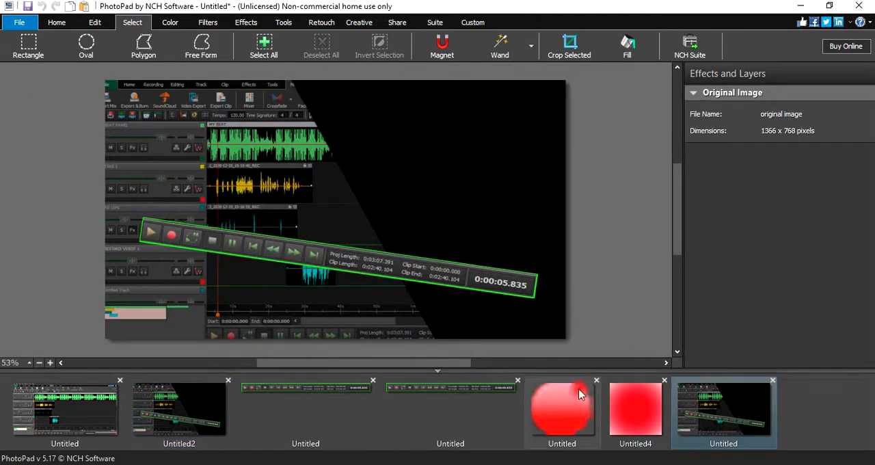
# - Copy the selected circle from the red gradient image and paste it as a 119 x 114 pixel overlay on the new flattened composite
pyautogui.click(627, 411)
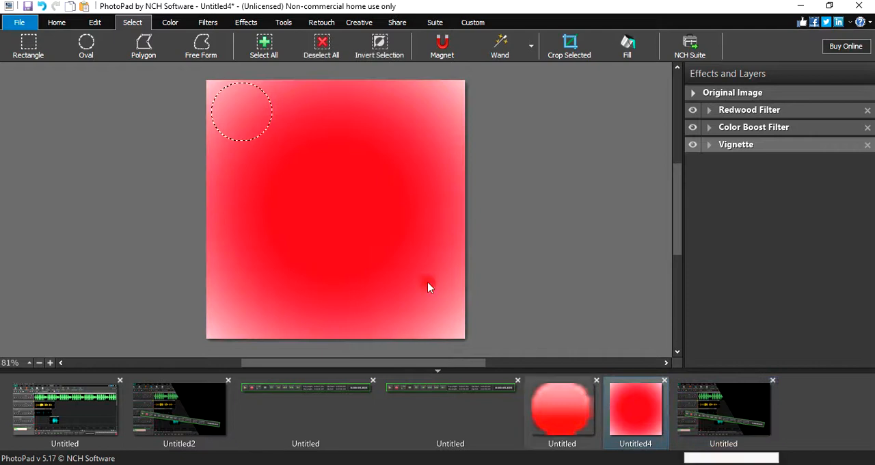
pyautogui.rightClick(232, 112)
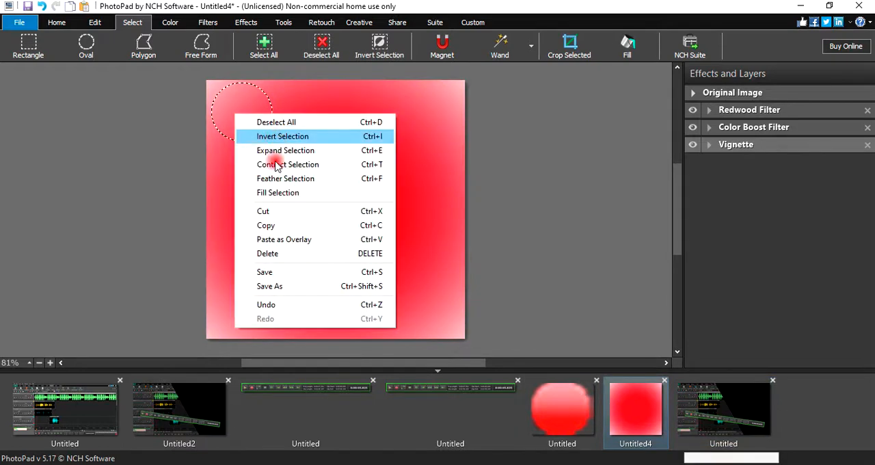
pyautogui.click(275, 226)
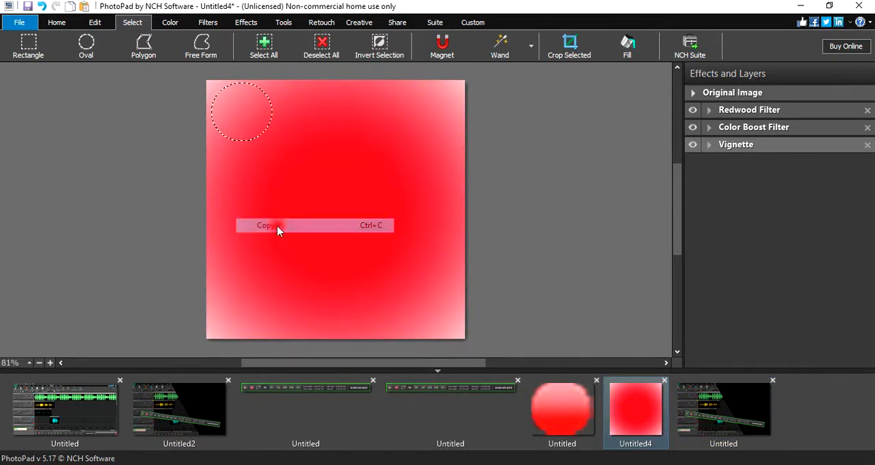
pyautogui.click(687, 408)
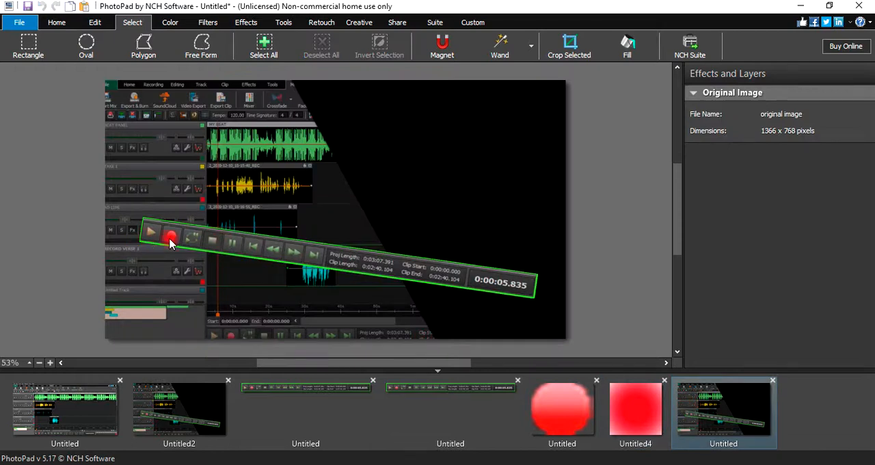
pyautogui.rightClick(171, 244)
pyautogui.click(209, 274)
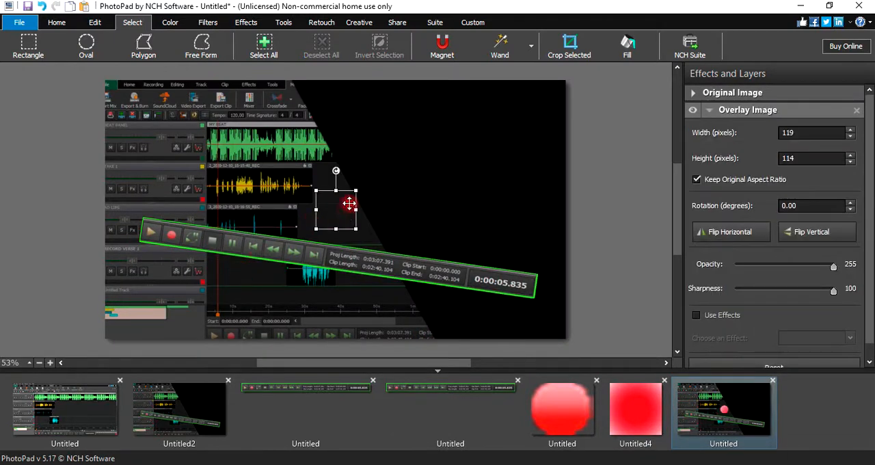
# - Scale the circle overlay down to 83 x 80 pixels and place it over the record button on the tilted controls
pyautogui.moveTo(338, 191); pyautogui.dragTo(173, 232)
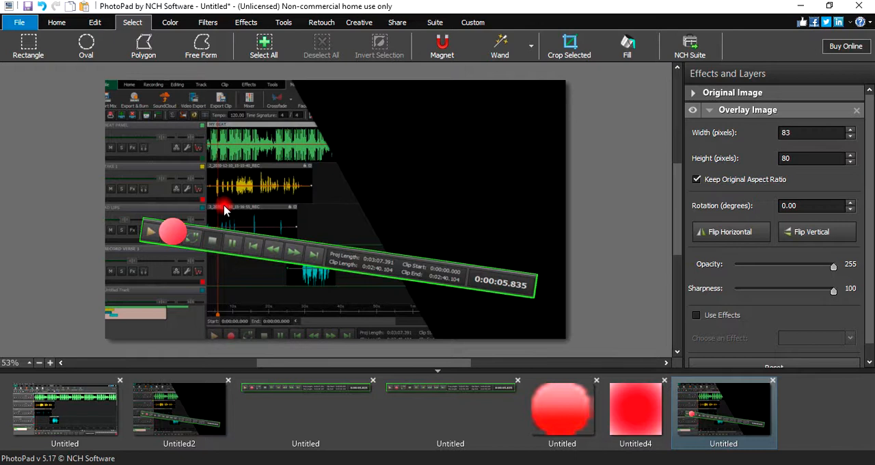
pyautogui.click(172, 229)
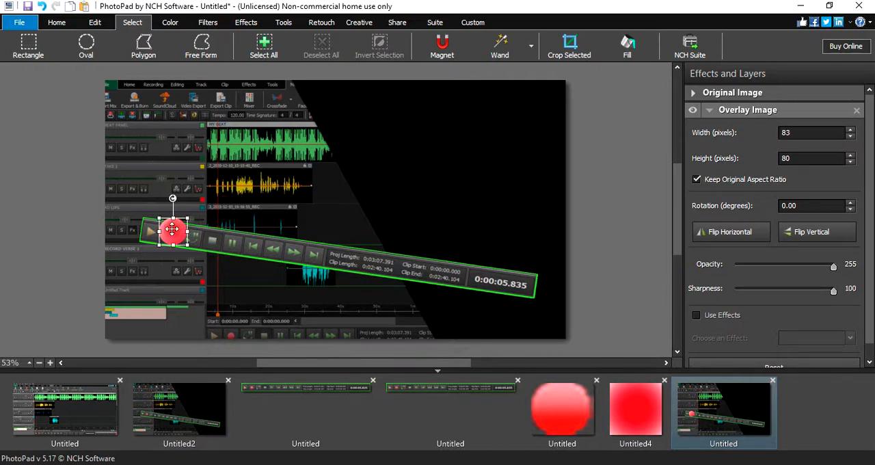
pyautogui.moveTo(172, 229); pyautogui.dragTo(169, 230)
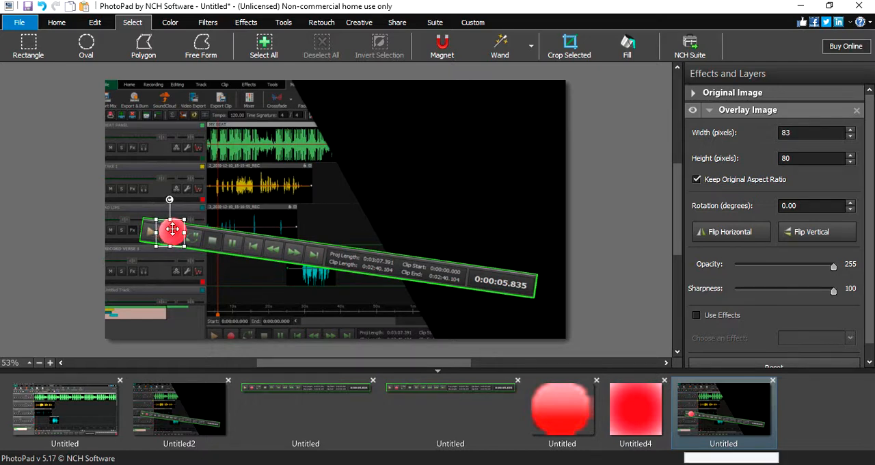
# - Close the old Untitled2 composite without saving it and return to the new flattened composite
pyautogui.click(58, 411)
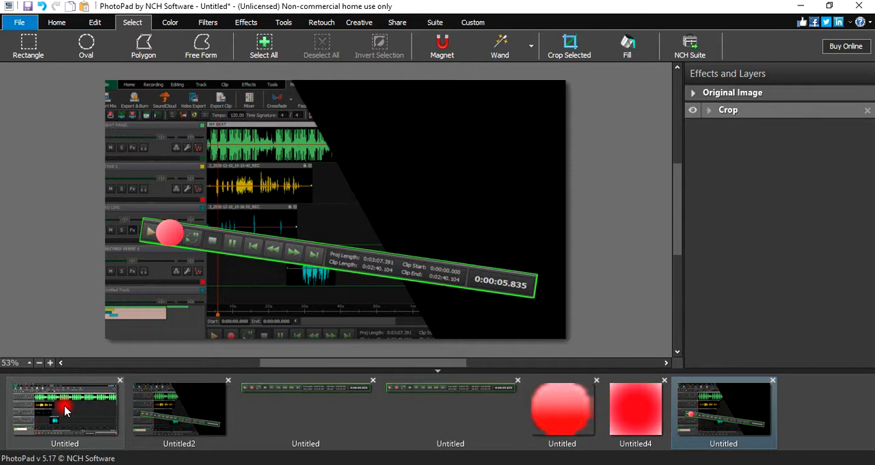
pyautogui.click(65, 410)
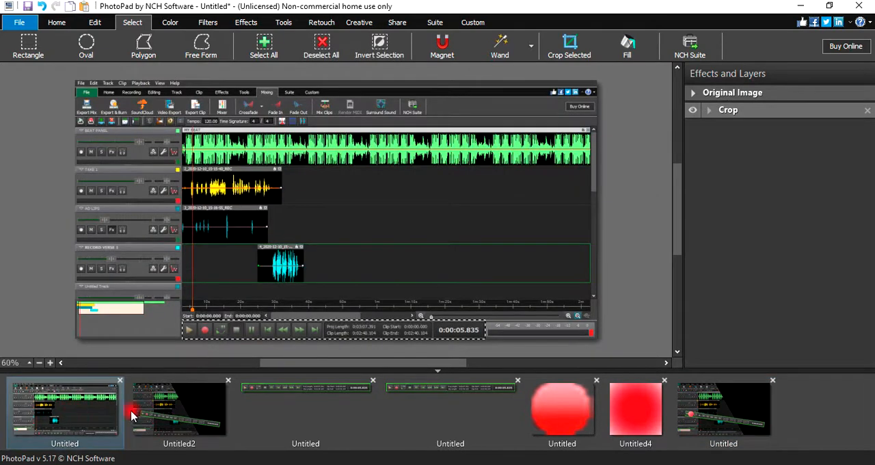
pyautogui.click(166, 408)
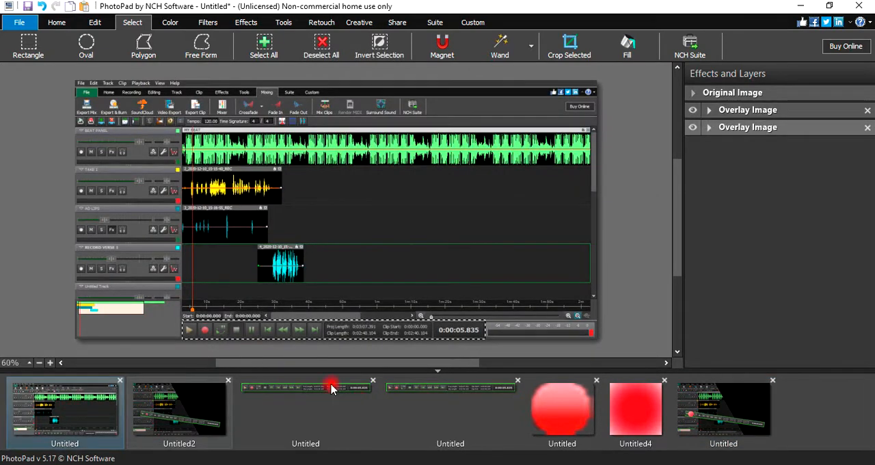
pyautogui.click(229, 380)
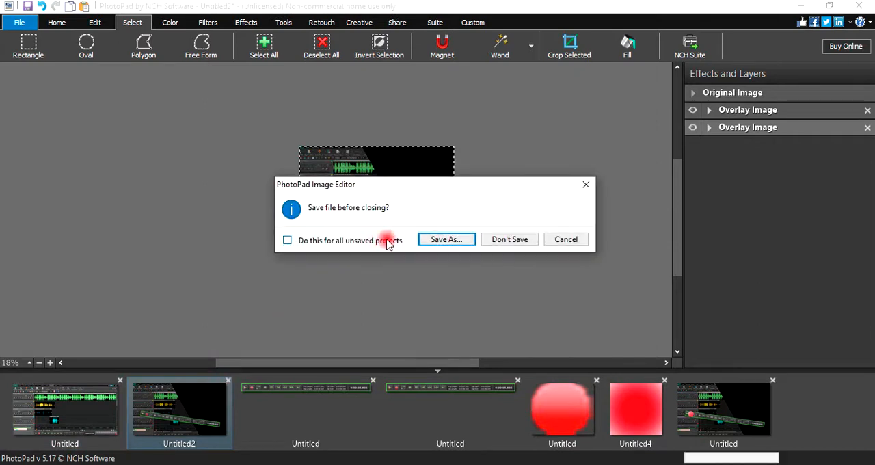
pyautogui.click(377, 241)
pyautogui.click(499, 242)
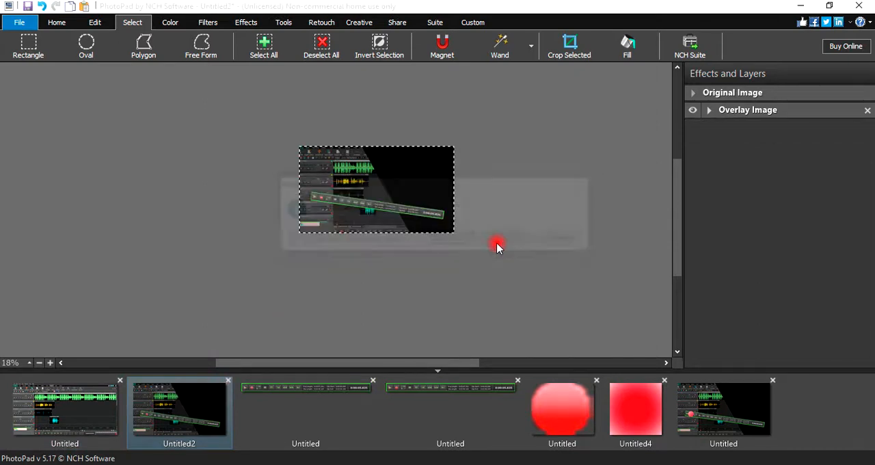
pyautogui.click(228, 380)
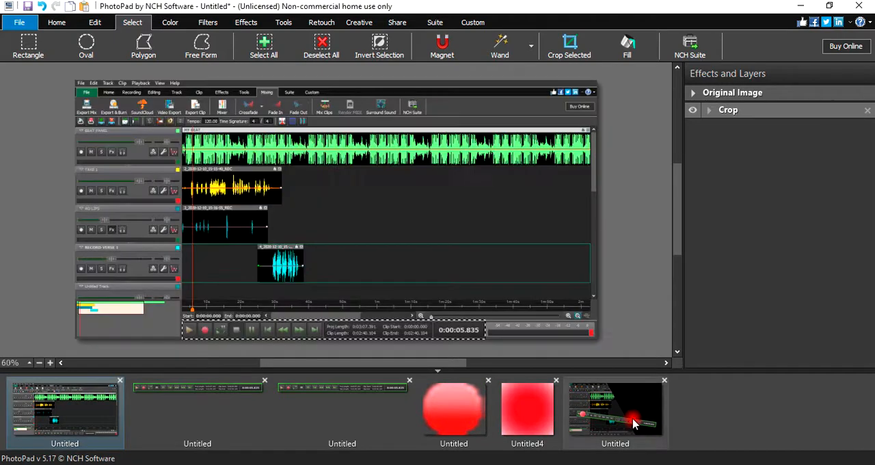
pyautogui.click(632, 422)
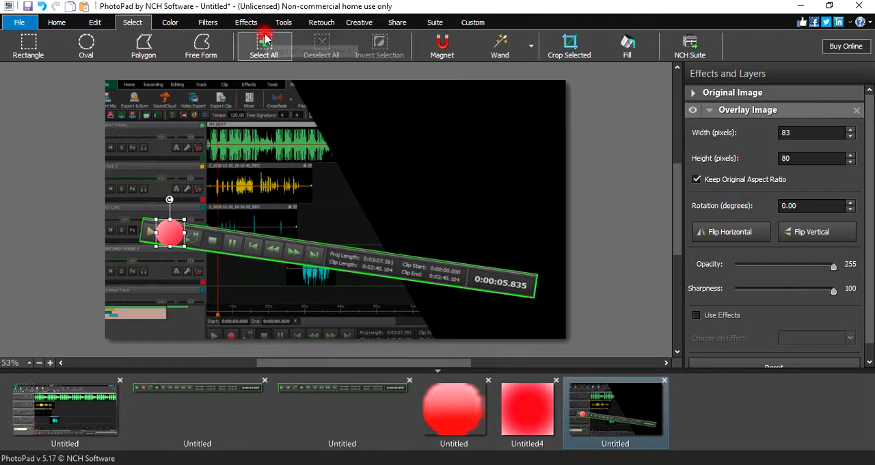
# - Add a text overlay reading "HOW TO RECORD VOCALS IN MIXPAD" to the composite
pyautogui.click(246, 22)
pyautogui.click(286, 24)
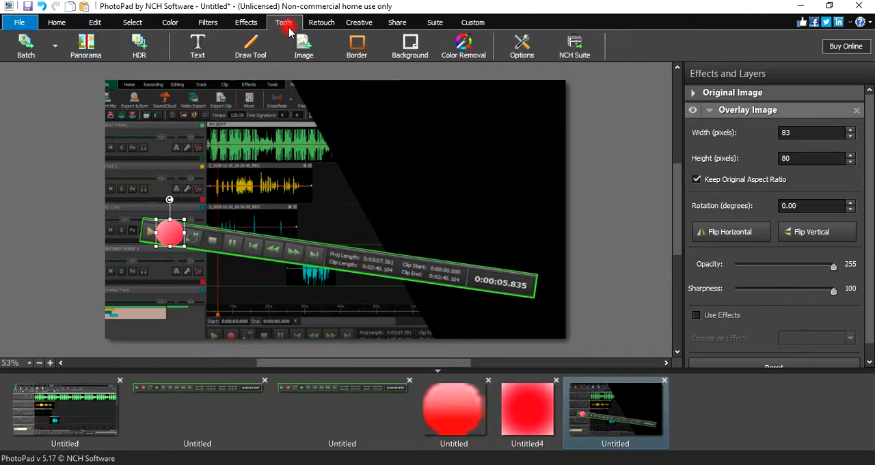
pyautogui.click(211, 52)
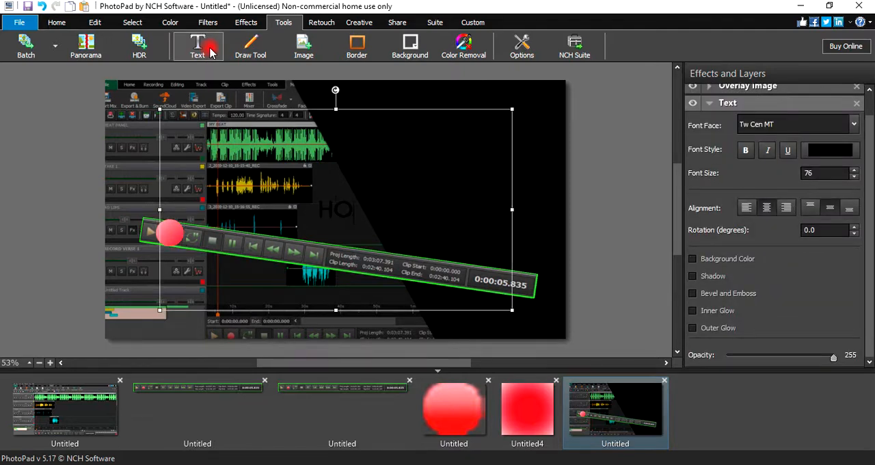
pyautogui.write('HOW T')
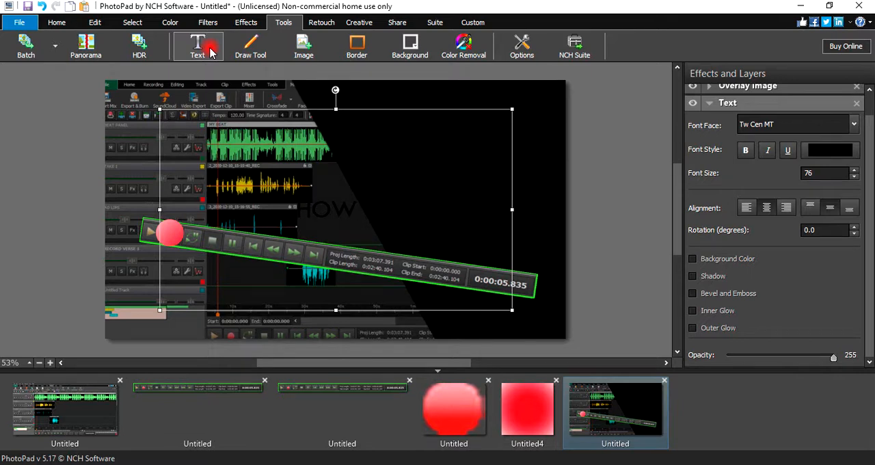
pyautogui.write('O')
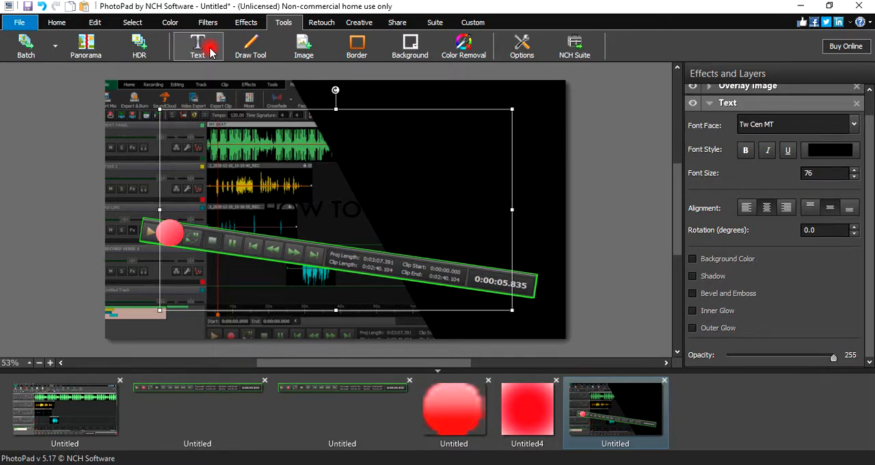
pyautogui.write(' USEORD A')
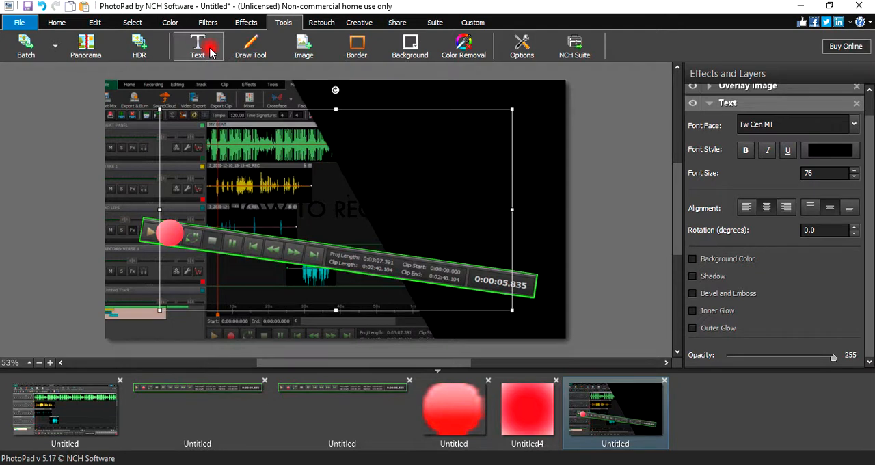
pyautogui.write('ND EDI')
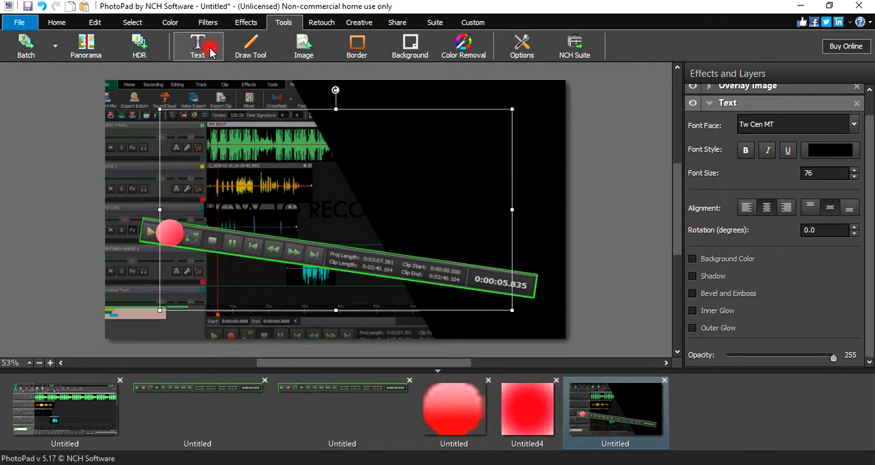
pyautogui.write('T')
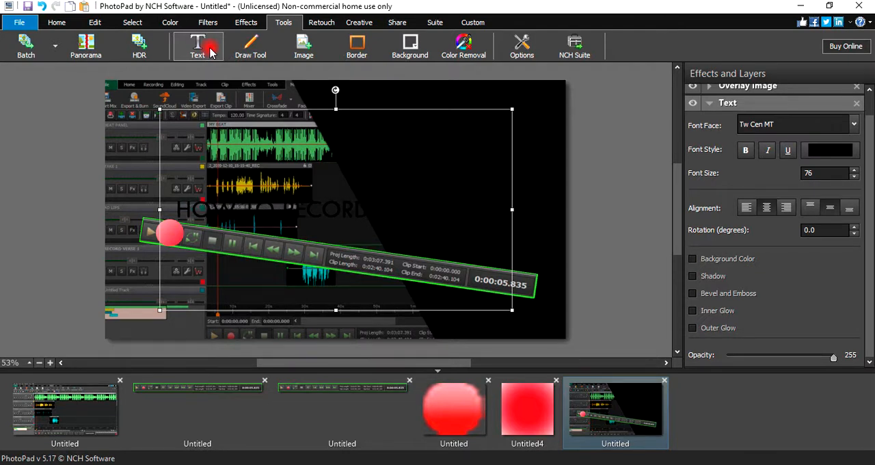
pyautogui.press('Return')
pyautogui.write('MIX')
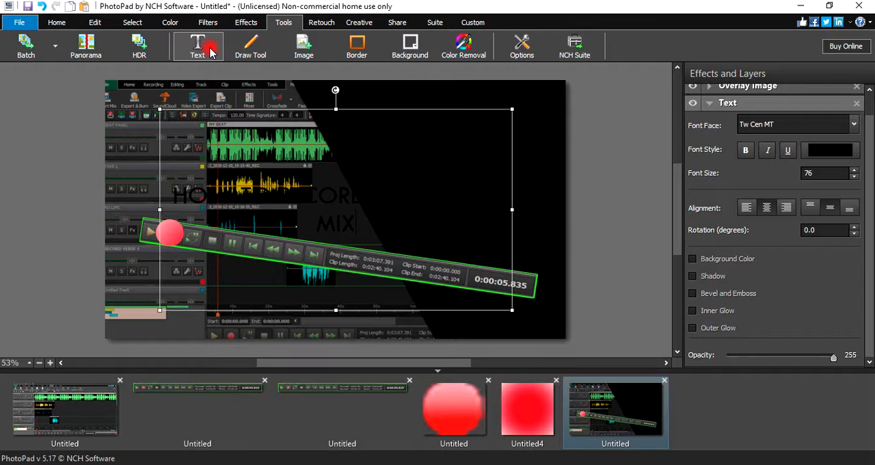
pyautogui.write('PAD')
# - Set the color of the whole title text to near-white fcfcfc
pyautogui.hotkey('ctrl', 'a')
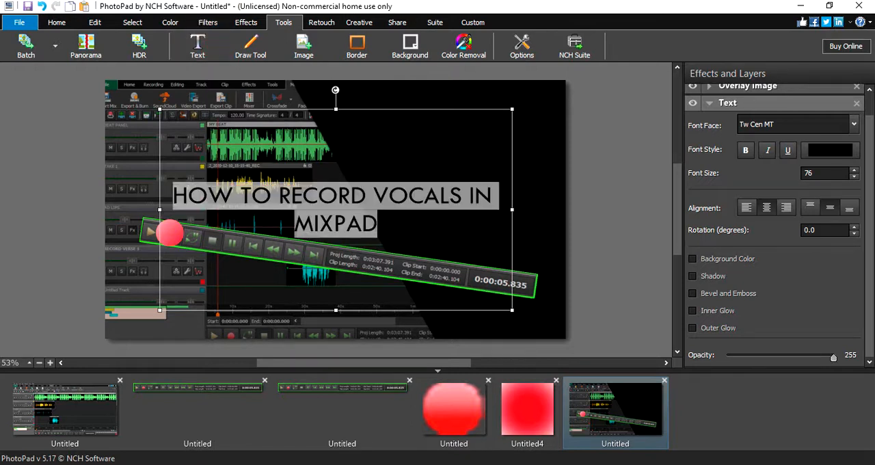
pyautogui.click(841, 149)
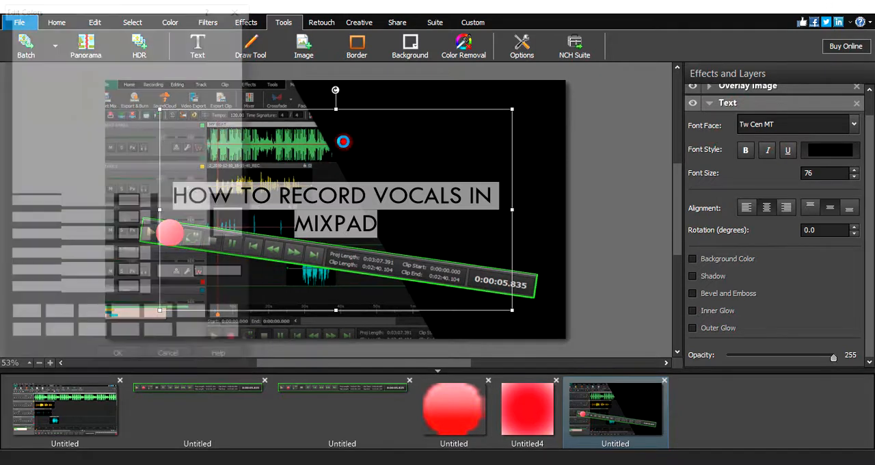
pyautogui.click(17, 25)
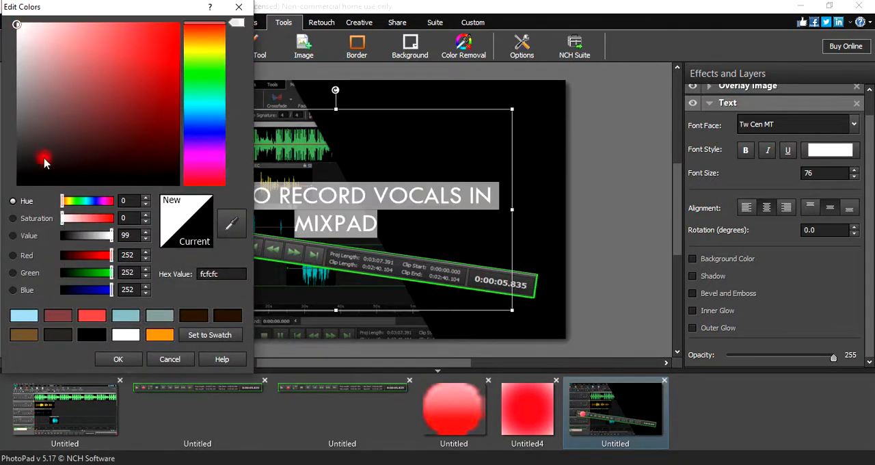
pyautogui.click(95, 359)
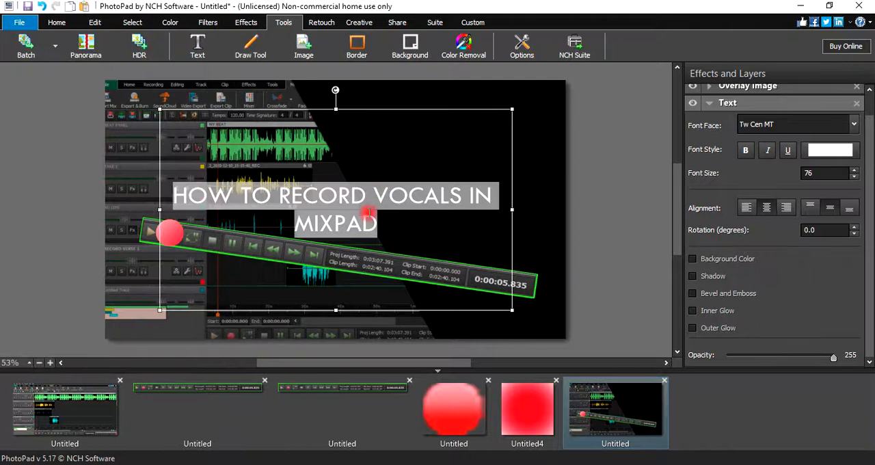
# - Break the title before "VOCALS" and fit its text box into the upper part of the black area
pyautogui.click(376, 203)
pyautogui.press('Return')
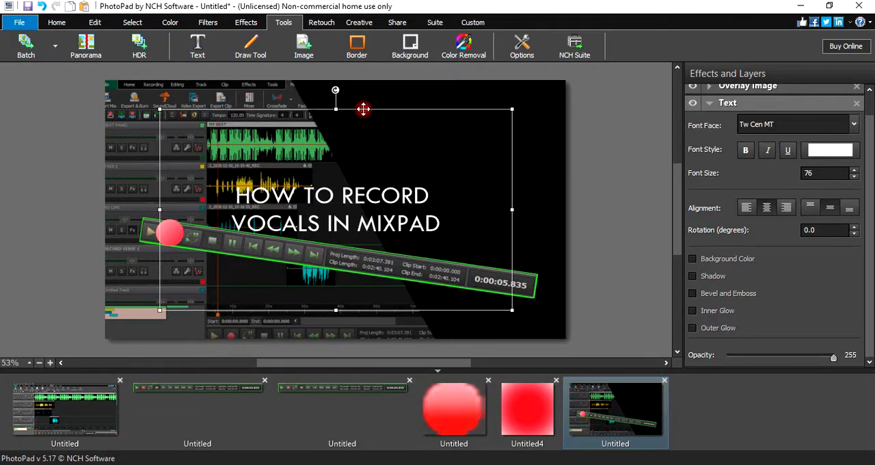
pyautogui.moveTo(363, 108); pyautogui.dragTo(486, 95)
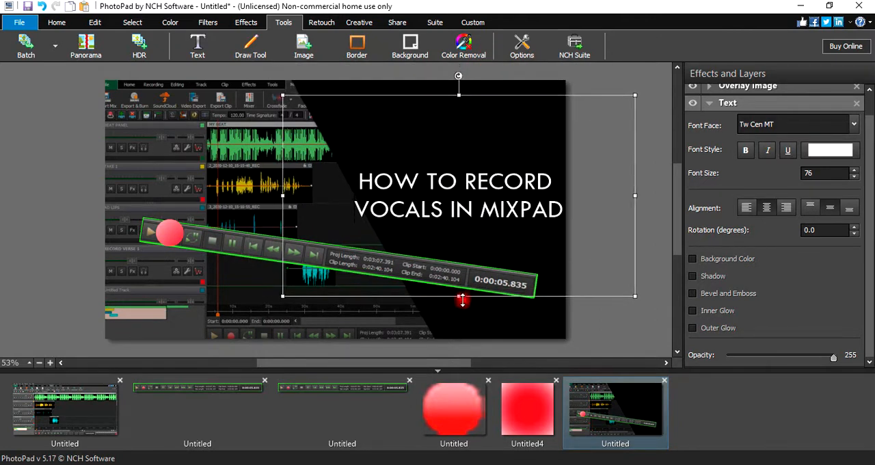
pyautogui.moveTo(458, 273); pyautogui.dragTo(463, 155)
pyautogui.moveTo(481, 92); pyautogui.dragTo(473, 91)
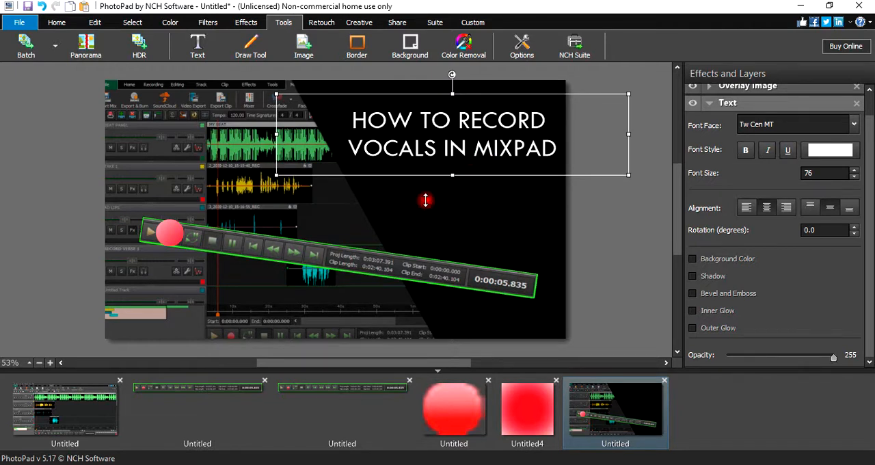
# - Add a second text overlay reading "DO IT LIKE THE PROS"
pyautogui.click(253, 29)
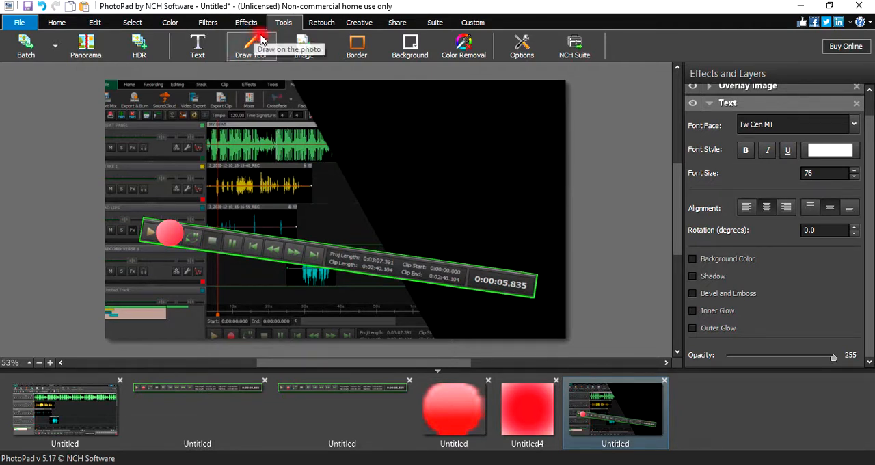
pyautogui.click(199, 49)
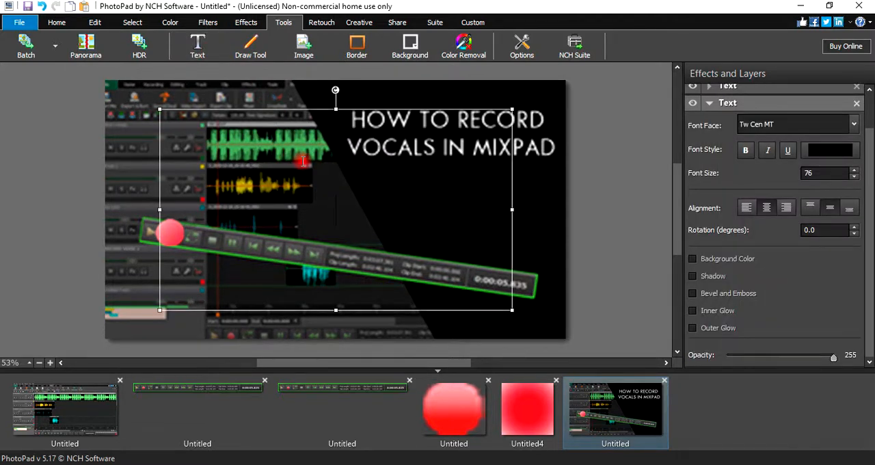
pyautogui.write('DO I')
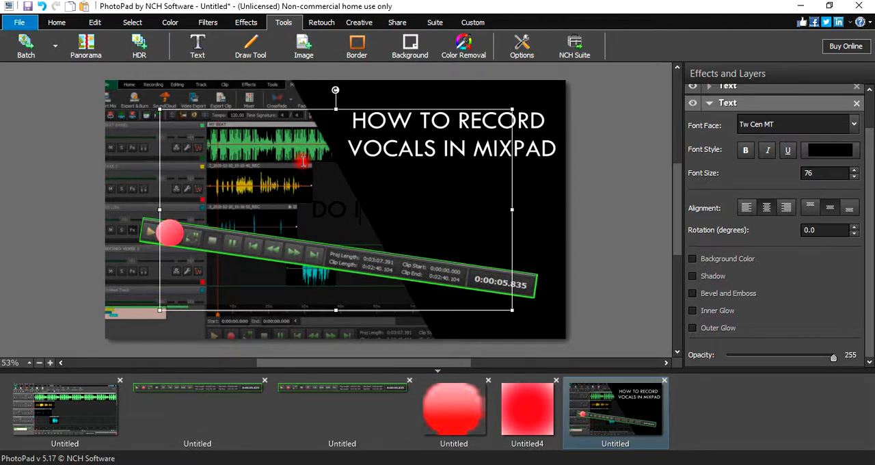
pyautogui.write('T LI')
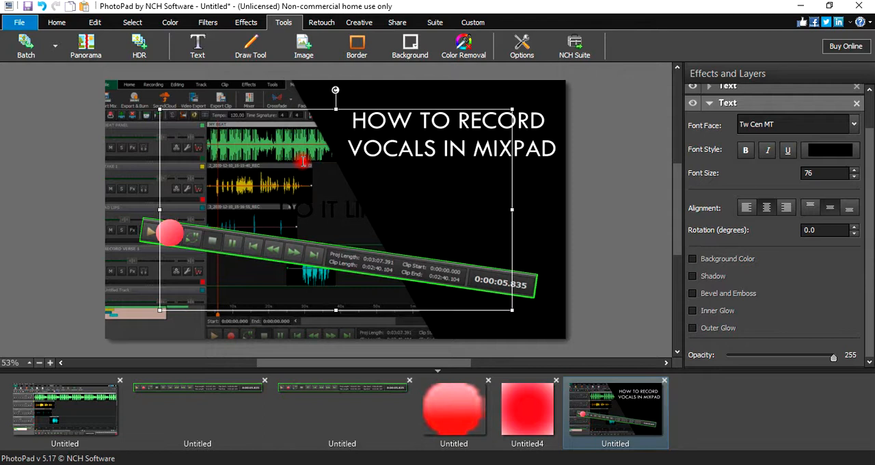
pyautogui.write('KE')
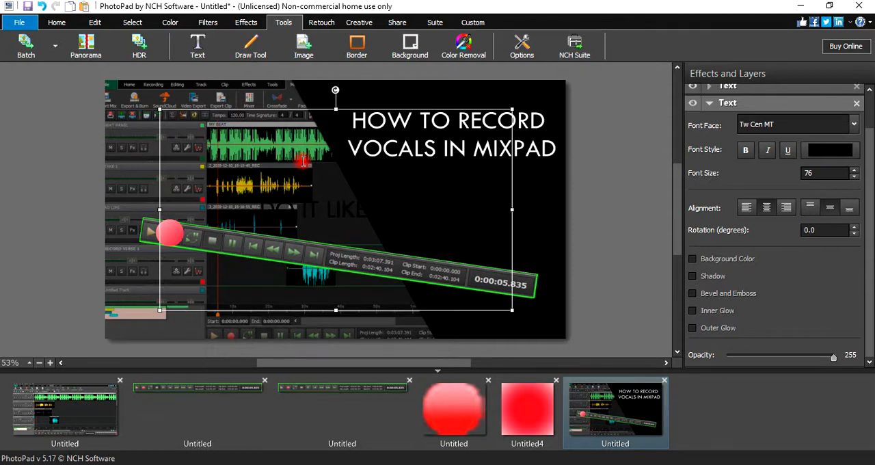
pyautogui.write(' IRO')
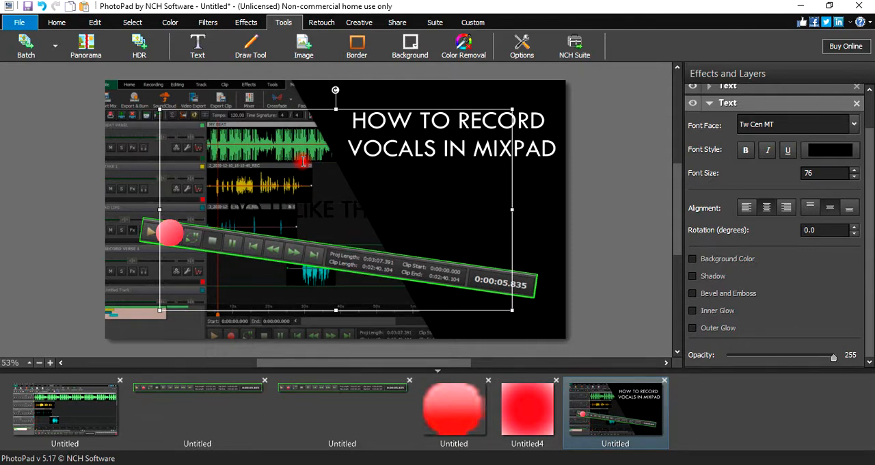
# - Set the color of the whole "DO IT LIKE THE PROS" text to pale green d2f7b7
pyautogui.hotkey('ctrl', 'a')
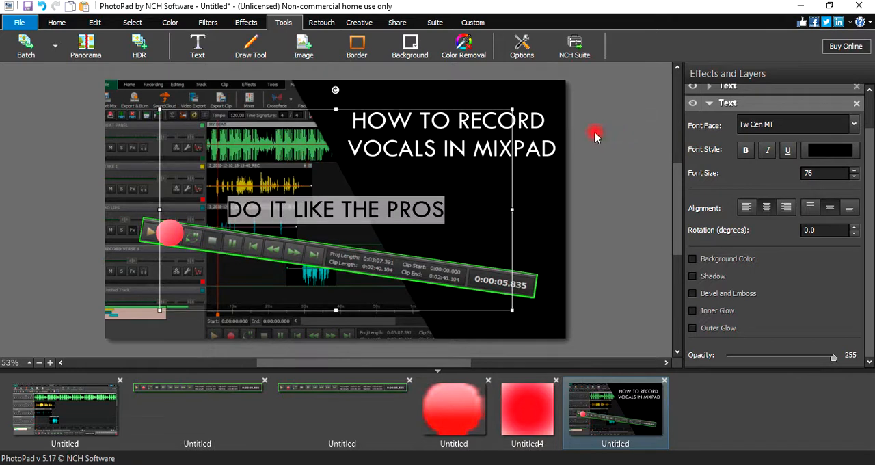
pyautogui.click(820, 156)
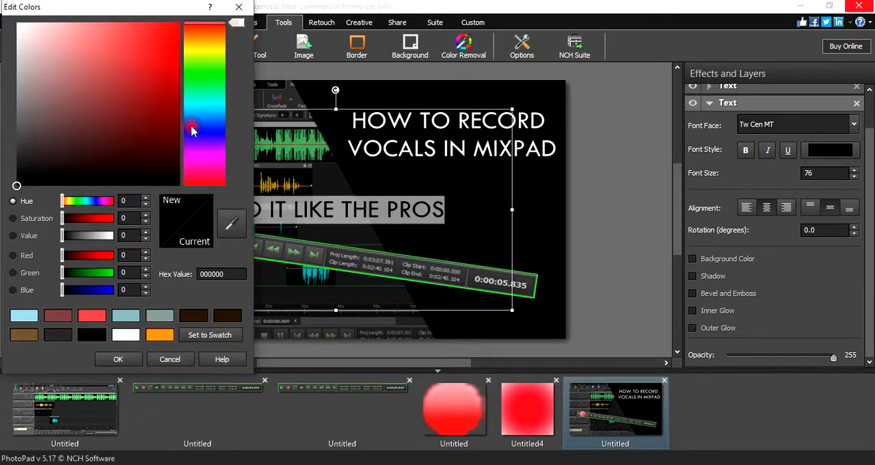
pyautogui.click(199, 66)
pyautogui.click(60, 31)
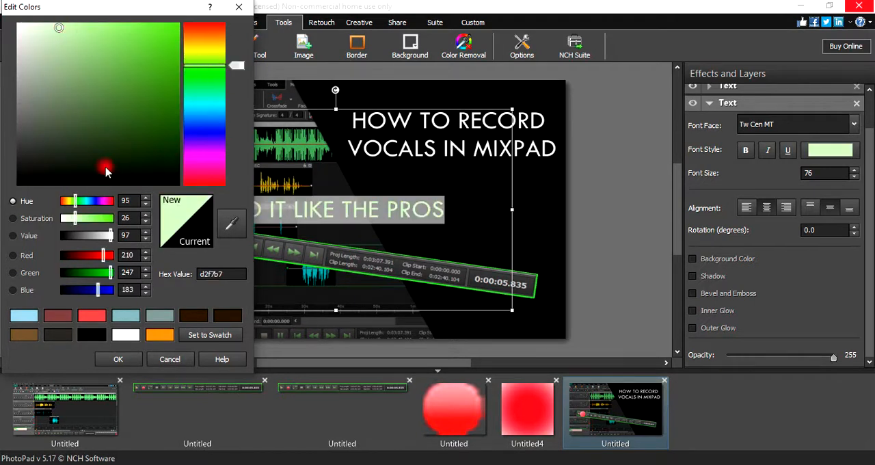
pyautogui.click(119, 358)
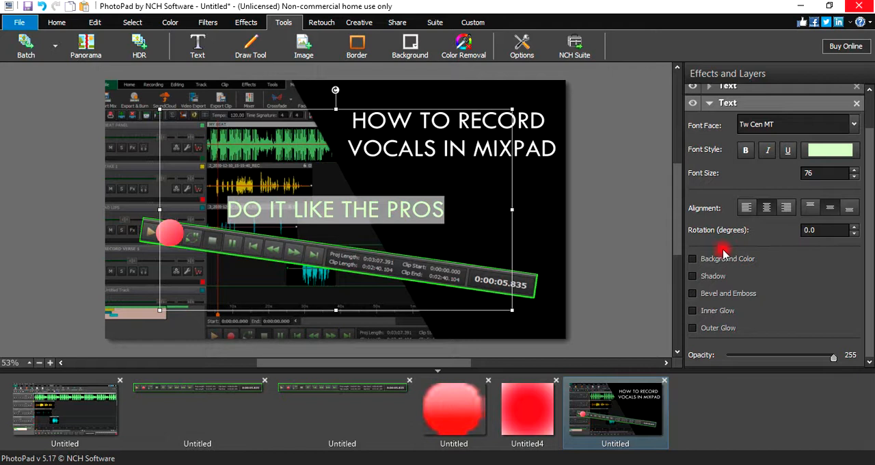
# - Give the "DO IT LIKE THE PROS" text a shadow in bright red fc0303
pyautogui.click(693, 275)
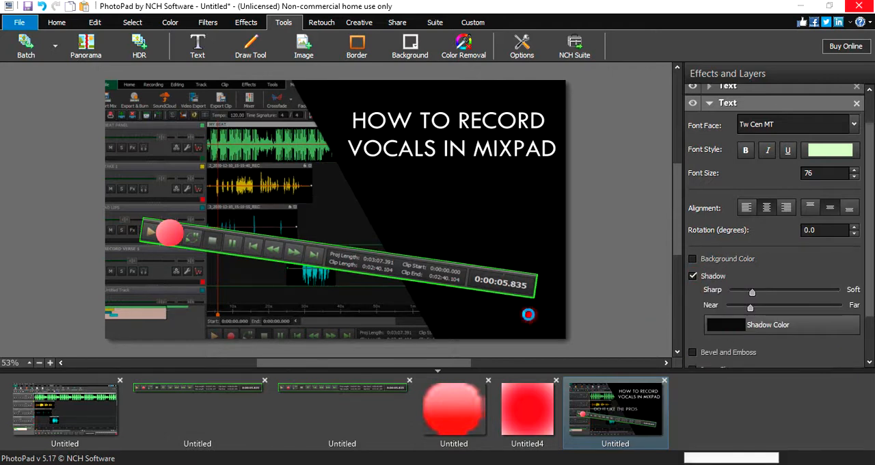
pyautogui.click(726, 327)
pyautogui.click(155, 47)
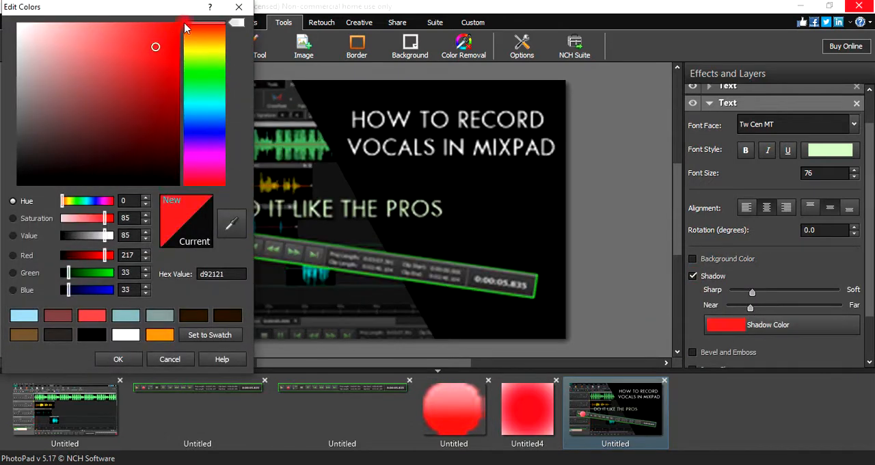
pyautogui.click(179, 26)
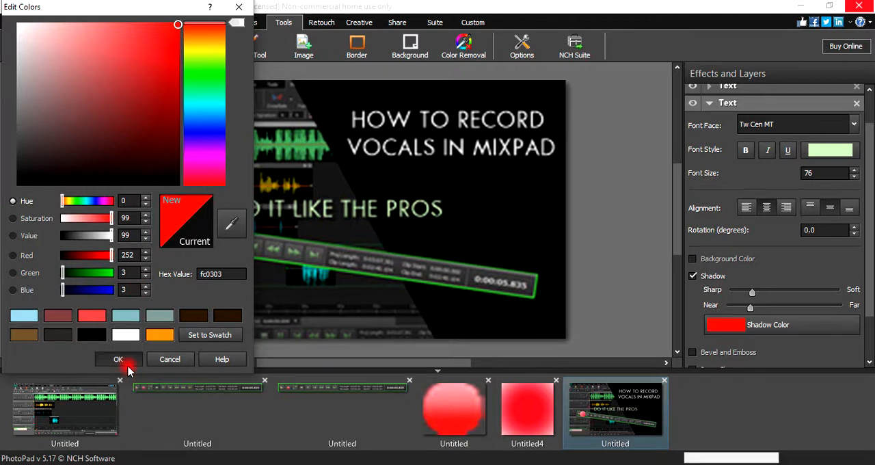
pyautogui.click(123, 362)
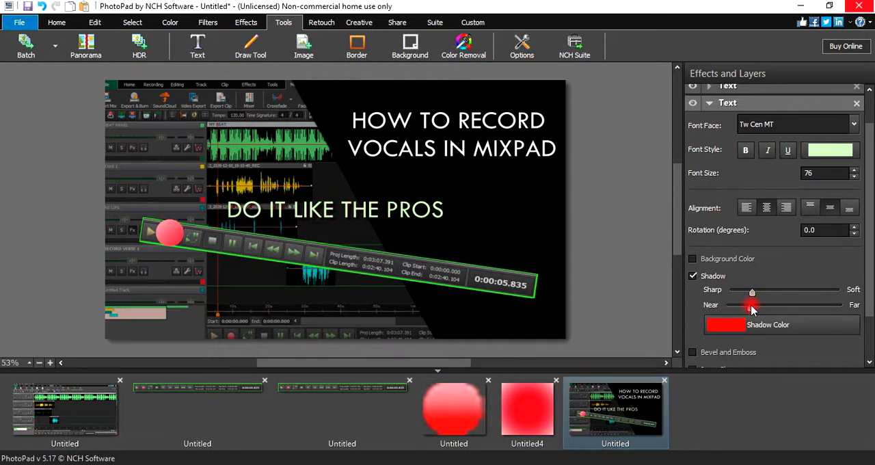
pyautogui.moveTo(746, 307)
pyautogui.mouseDown()
pyautogui.moveTo(778, 308)
pyautogui.moveTo(750, 309)
pyautogui.mouseUp()
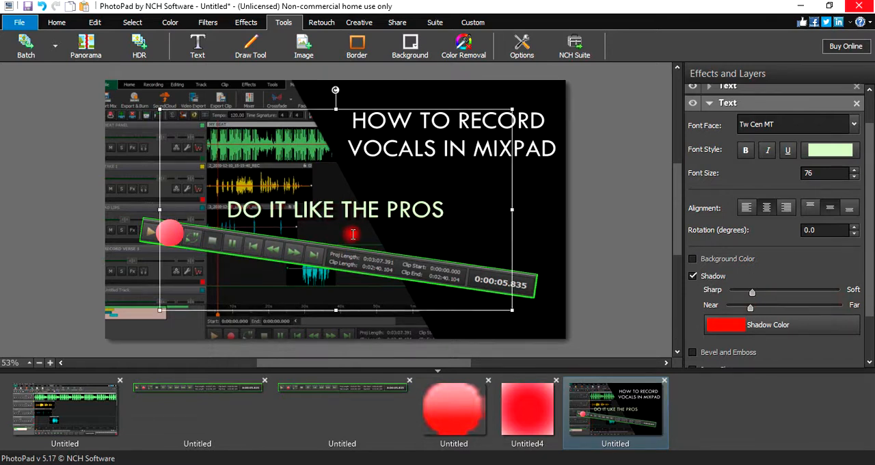
# - Set the font size of the "DO IT LIKE THE PROS" text to 60
pyautogui.click(399, 211)
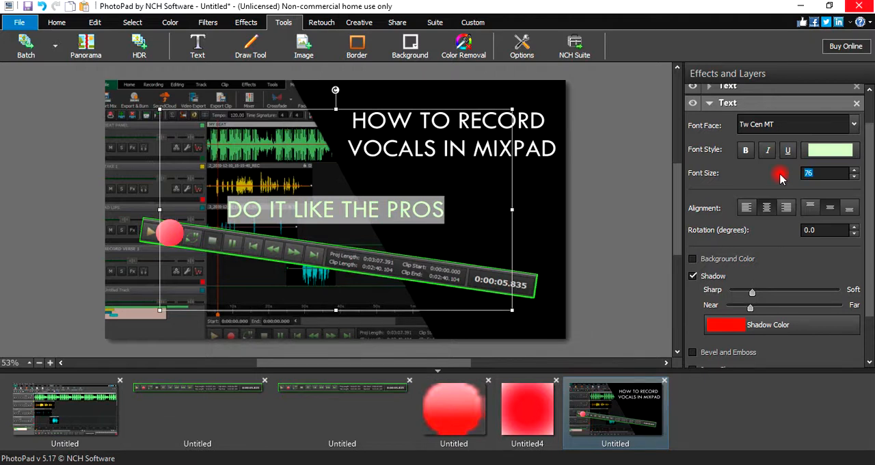
pyautogui.write('35')
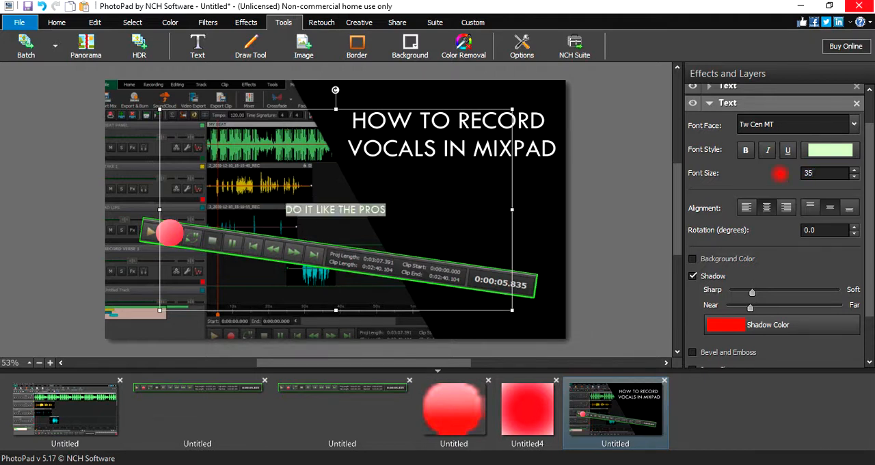
pyautogui.press('BackSpace')
pyautogui.press('BackSpace')
pyautogui.write('6')
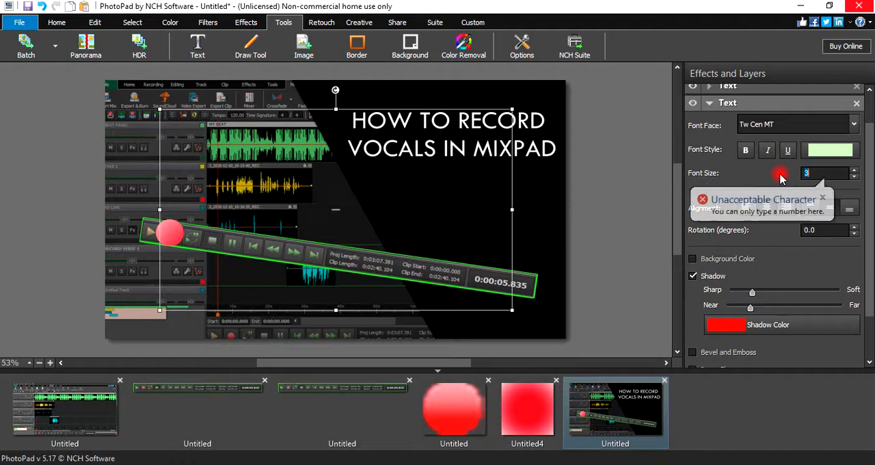
pyautogui.write('0')
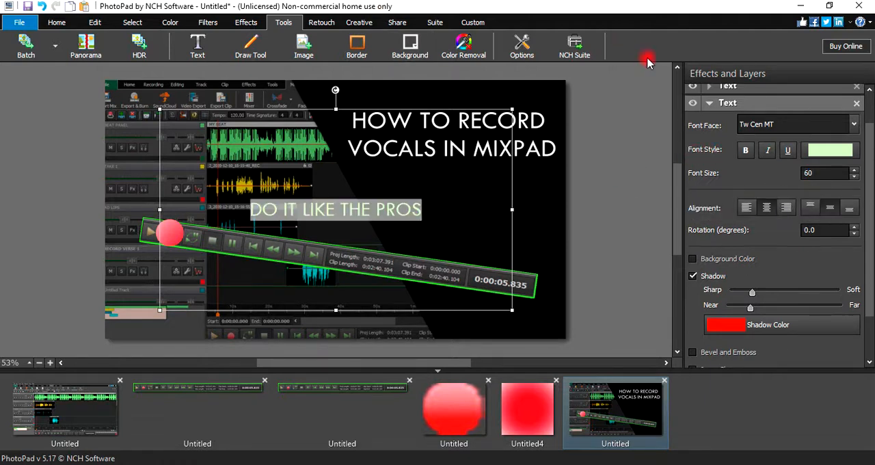
# - Shorten the "DO IT LIKE THE PROS" text box by lowering its upper edge and set the font size to 45
pyautogui.moveTo(336, 109); pyautogui.dragTo(352, 253)
pyautogui.moveTo(817, 173); pyautogui.dragTo(782, 168)
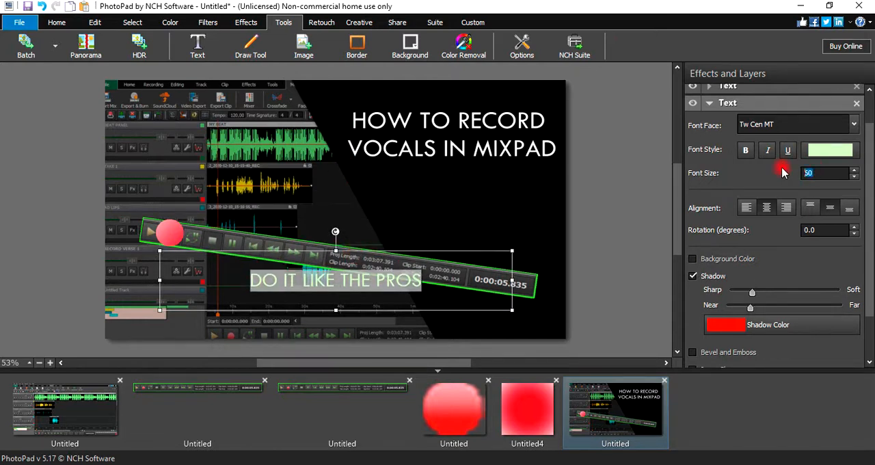
pyautogui.write('55')
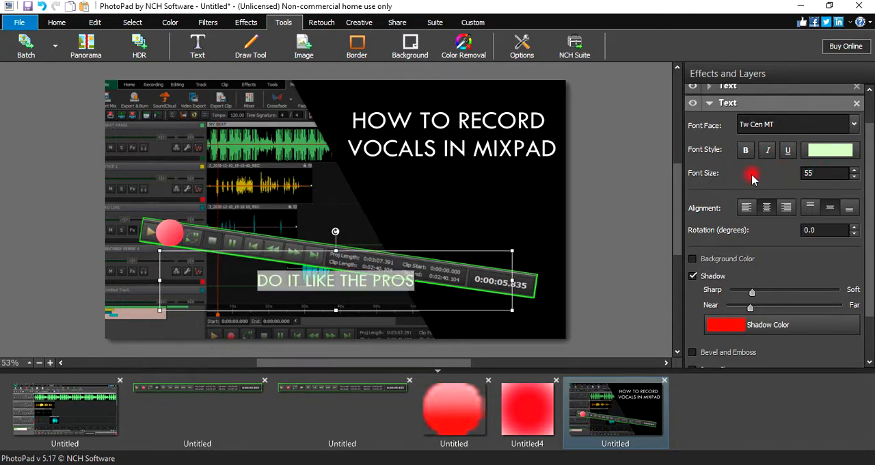
pyautogui.moveTo(824, 171); pyautogui.dragTo(786, 171)
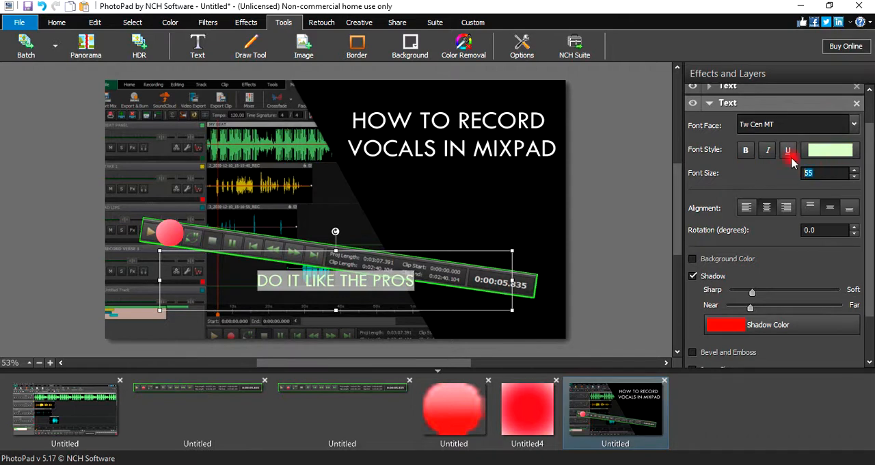
pyautogui.write('45')
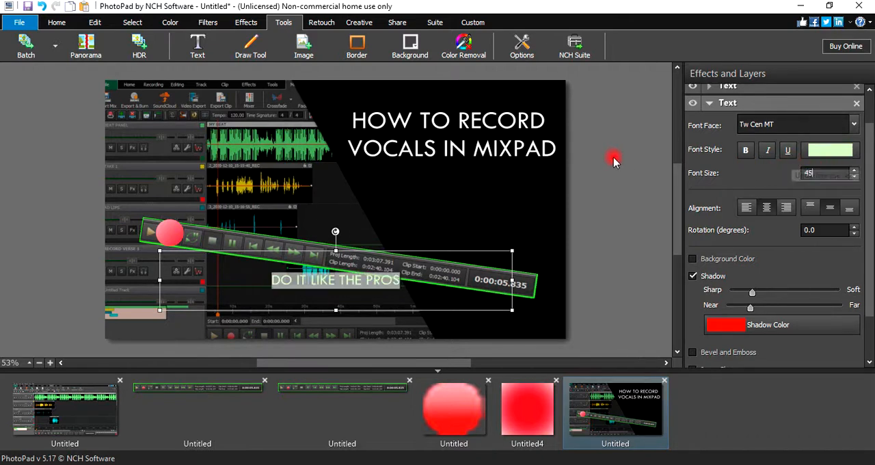
# - Move the "DO IT LIKE THE PROS" text beneath the title and enclose it in double quotation marks
pyautogui.moveTo(383, 247); pyautogui.dragTo(524, 152)
pyautogui.click(536, 194)
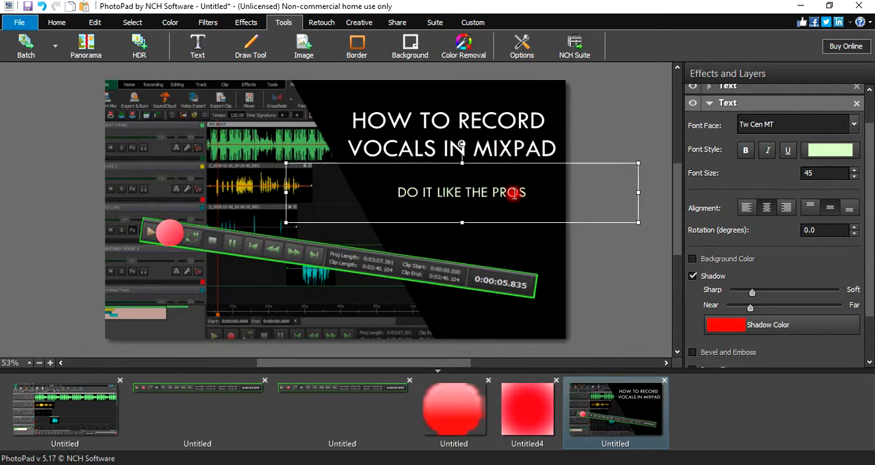
pyautogui.write('"')
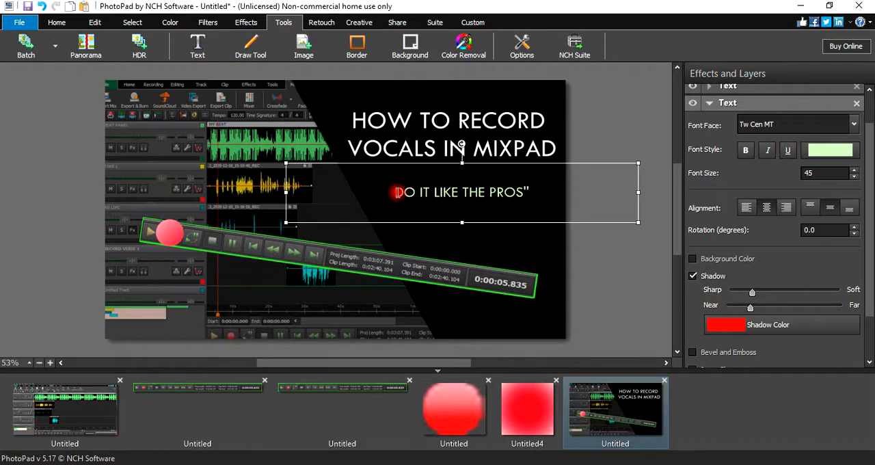
pyautogui.click(397, 192)
pyautogui.write('"')
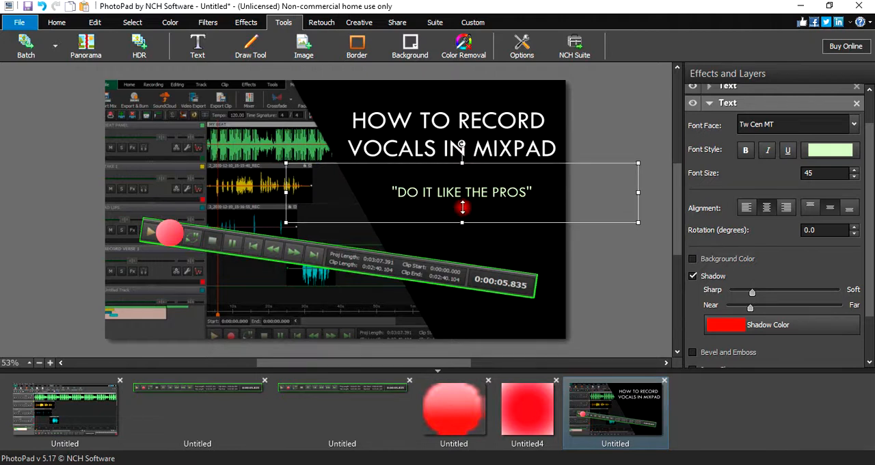
# - Raise the lower edge of the tagline's text box to bring the tagline closer to the title, and deselect it
pyautogui.moveTo(462, 222); pyautogui.dragTo(461, 188)
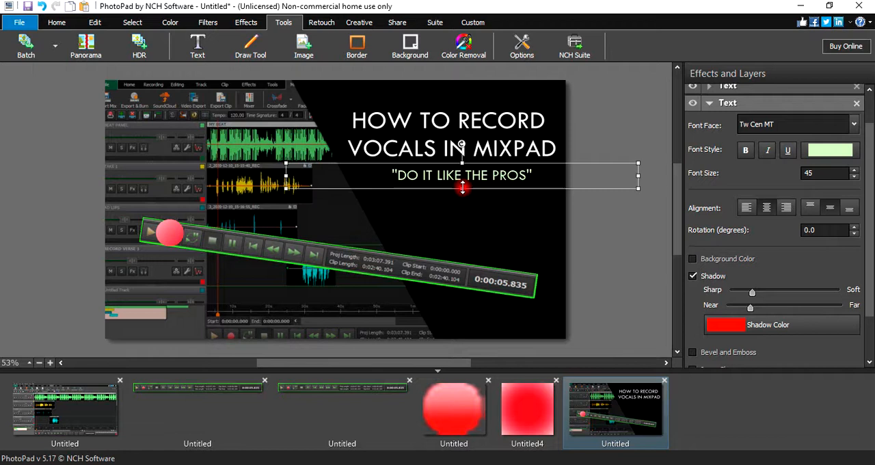
pyautogui.click(472, 230)
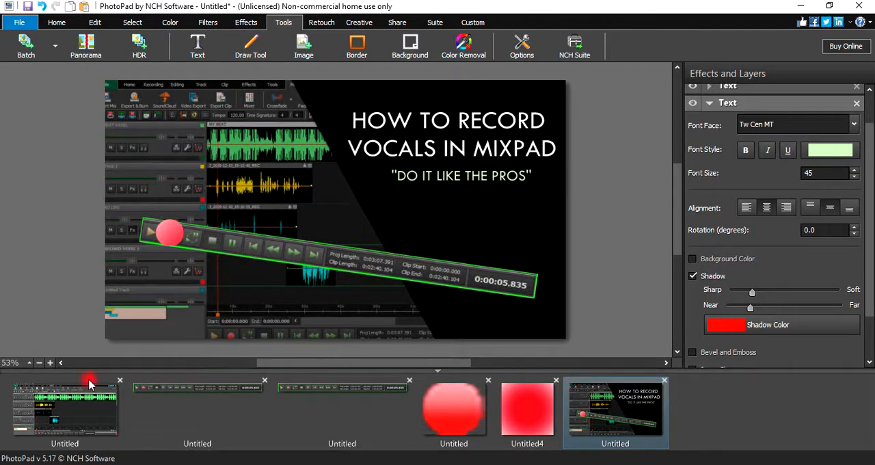
# - Close the cut-out round red button image and return to the thumbnail composition with its tagline deselected
pyautogui.click(85, 410)
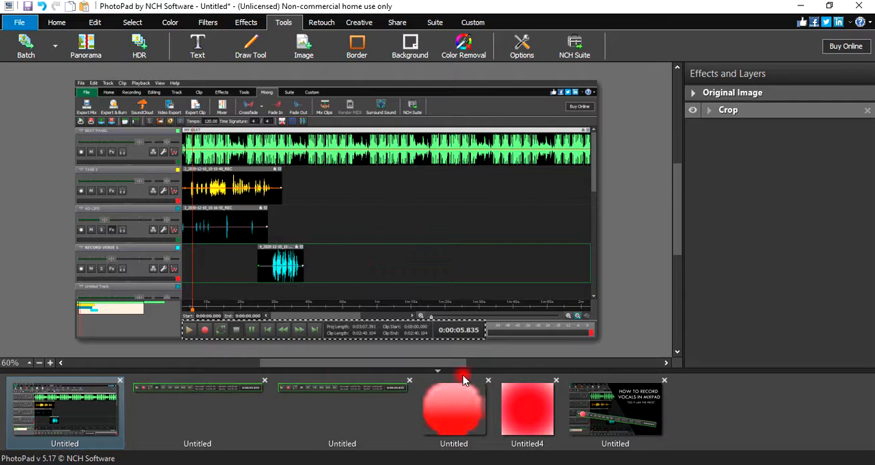
pyautogui.click(488, 380)
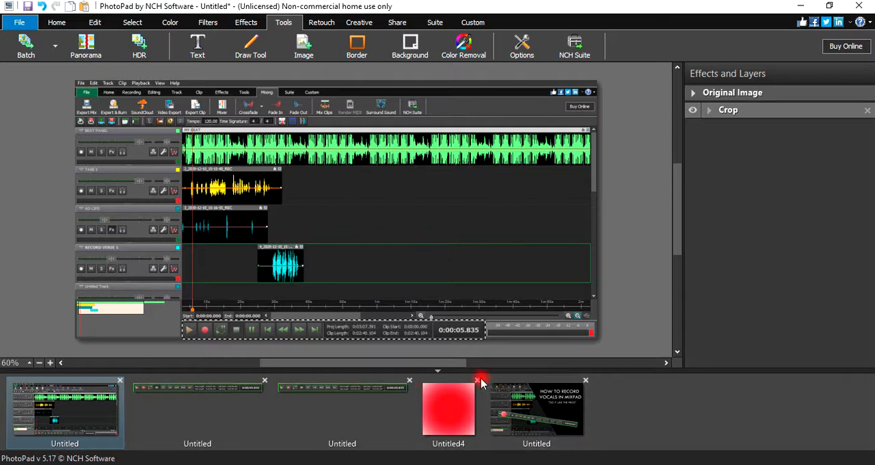
pyautogui.click(565, 420)
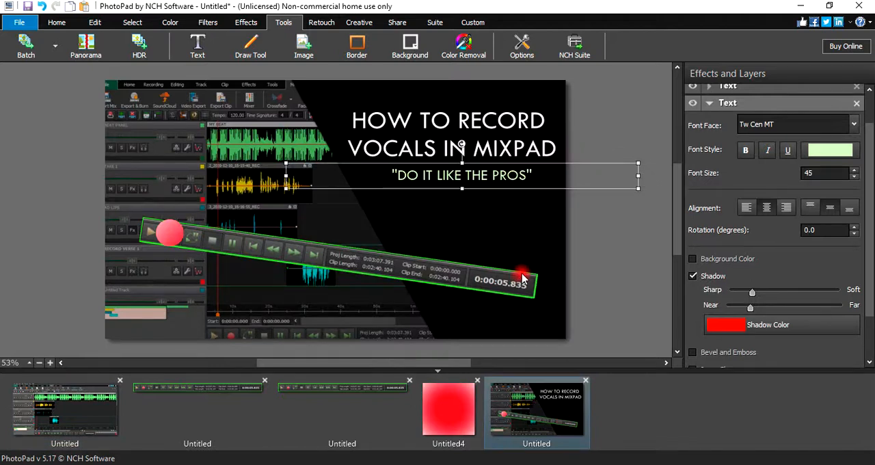
pyautogui.click(531, 237)
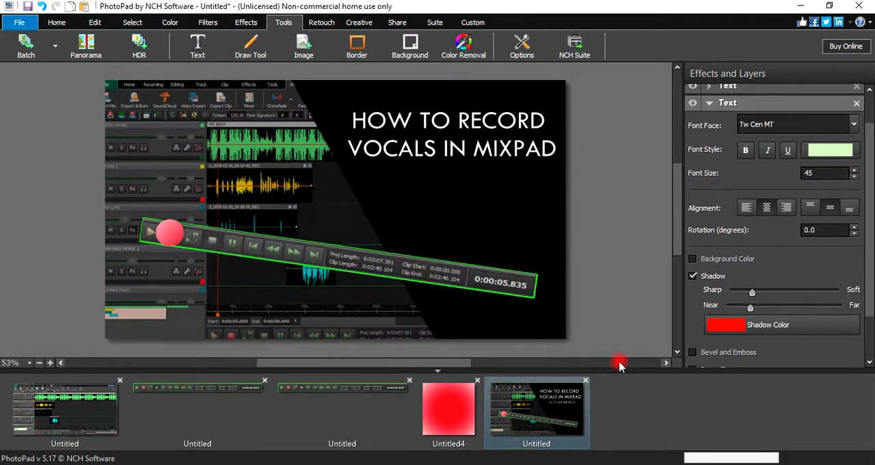